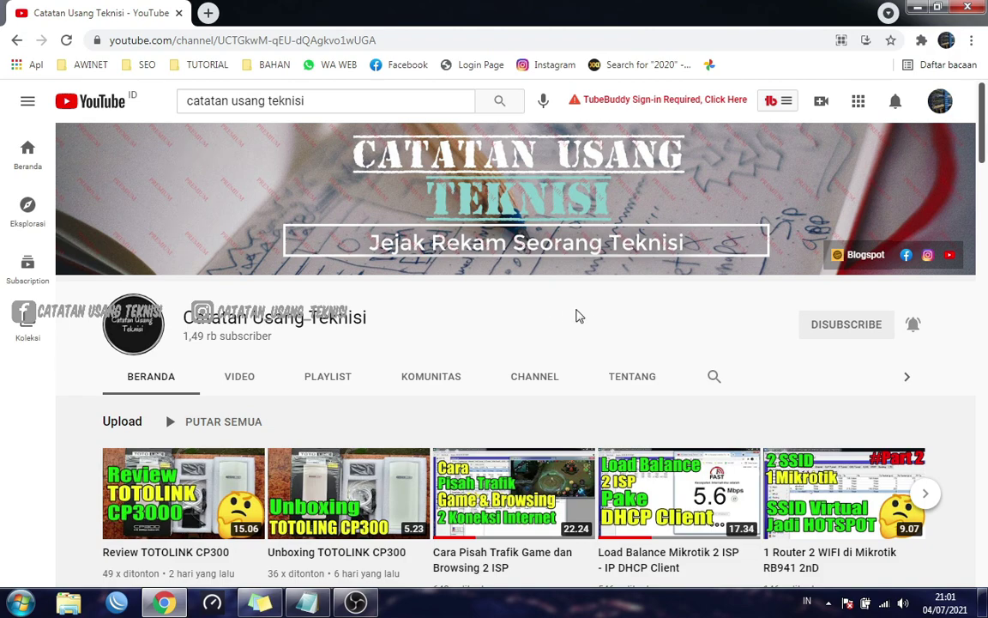
# Refresh WinBox's Neighbors list and select the MikroTik router at 10.78.78.1
pyautogui.scroll(-2, 589, 317)
pyautogui.scroll(2, 591, 316)
pyautogui.scroll(-2, 551, 320)
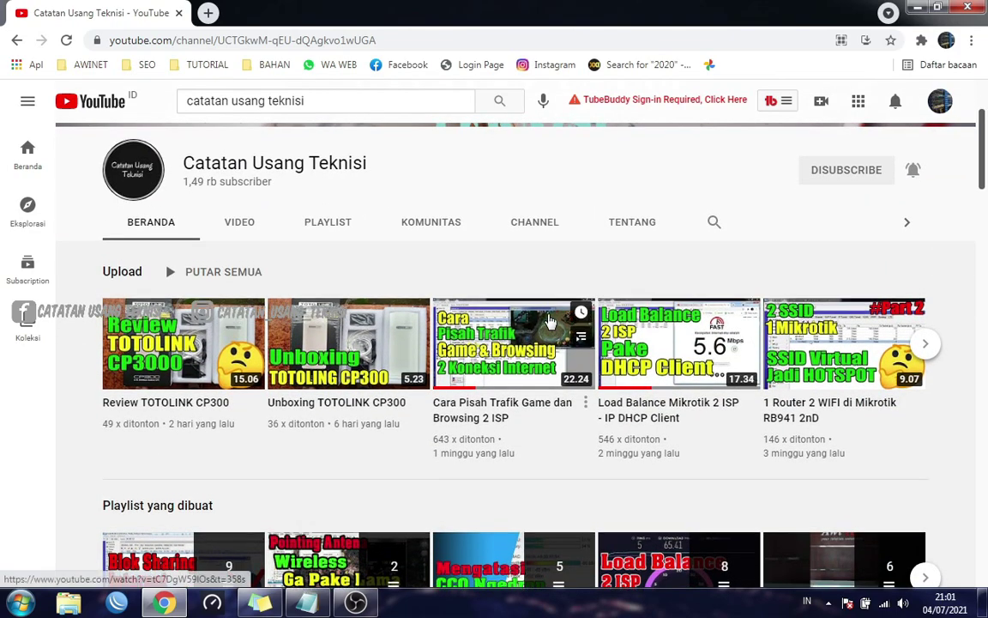
pyautogui.scroll(2, 549, 320)
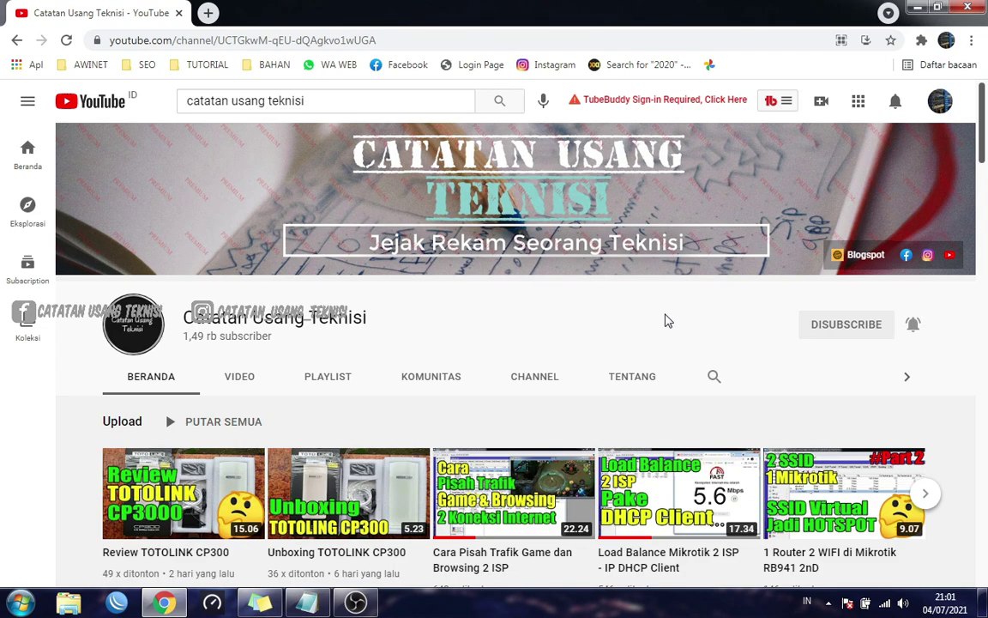
pyautogui.scroll(-2, 635, 319)
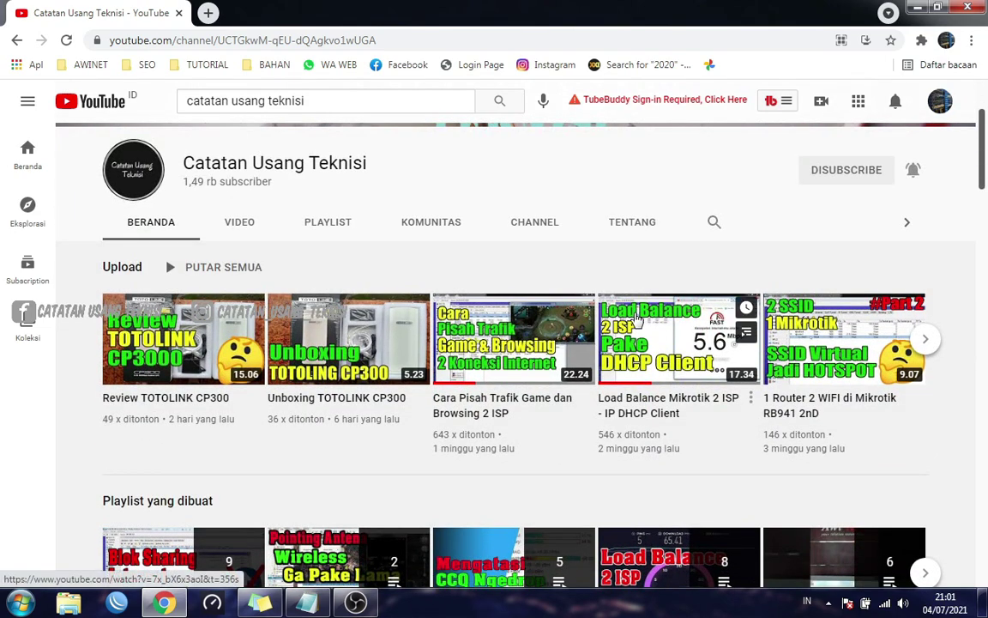
pyautogui.scroll(2, 634, 319)
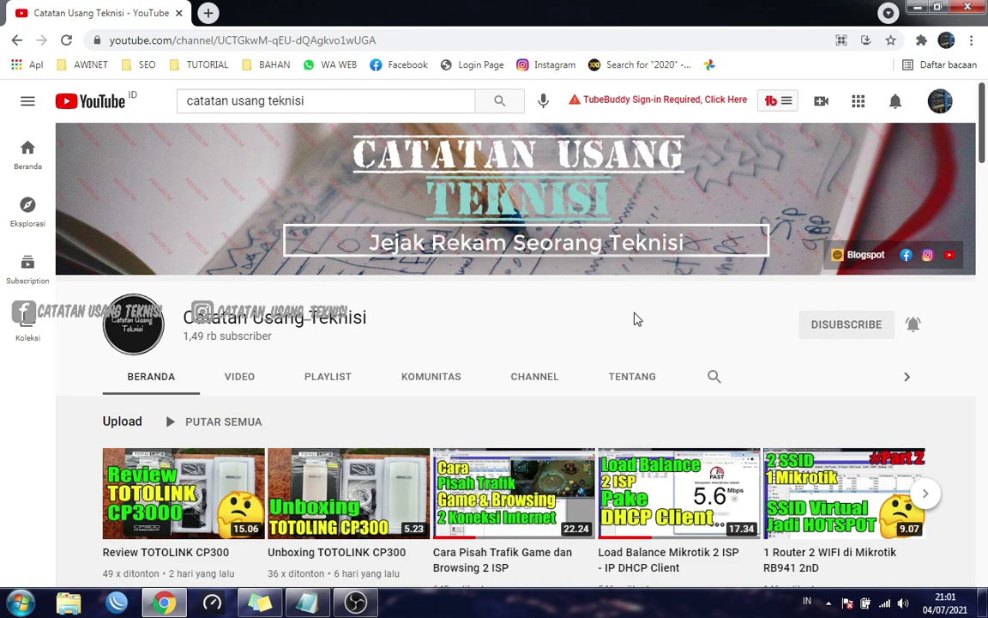
pyautogui.scroll(-2, 635, 319)
pyautogui.scroll(2, 635, 319)
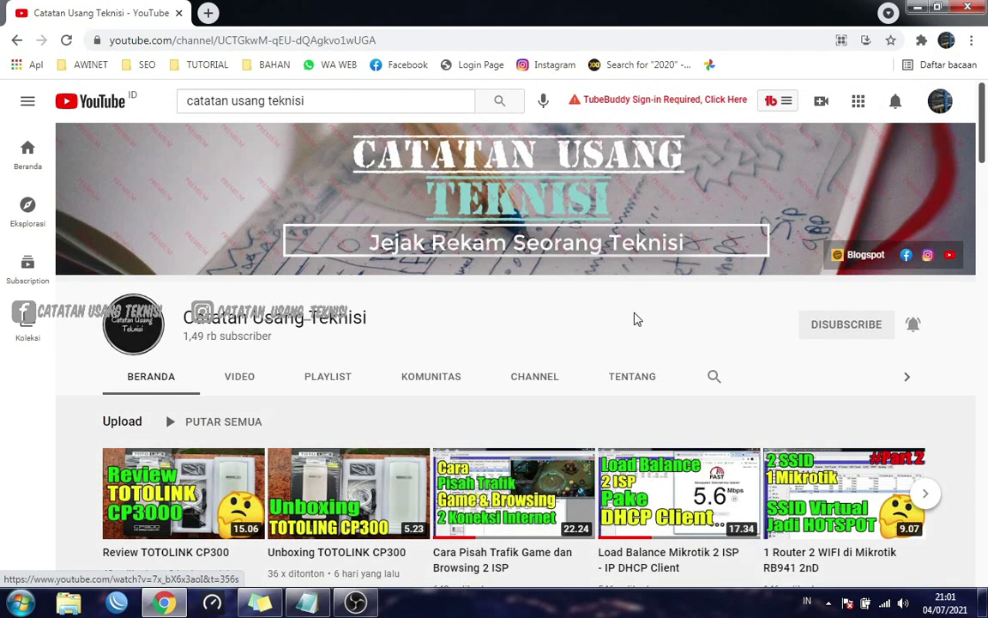
pyautogui.scroll(-2, 635, 319)
pyautogui.scroll(2, 635, 319)
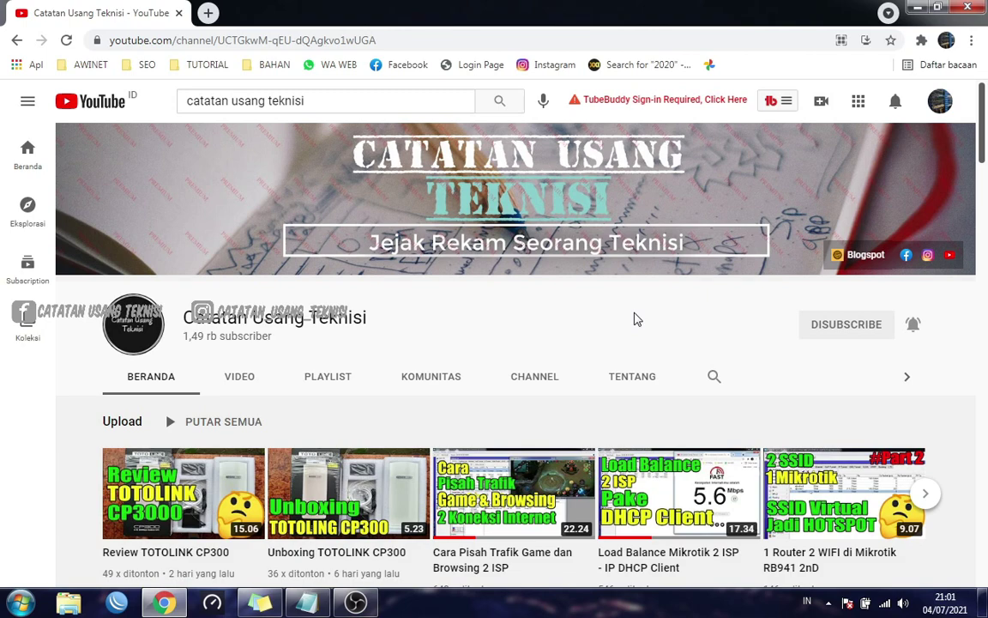
pyautogui.scroll(-2, 635, 319)
pyautogui.scroll(2, 635, 319)
pyautogui.click(120, 602)
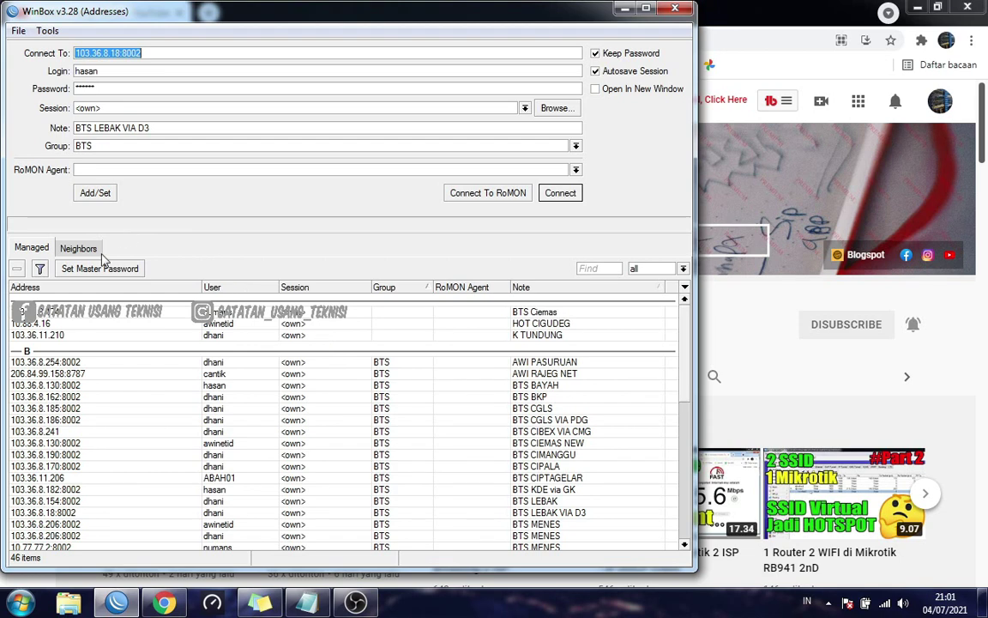
pyautogui.click(79, 248)
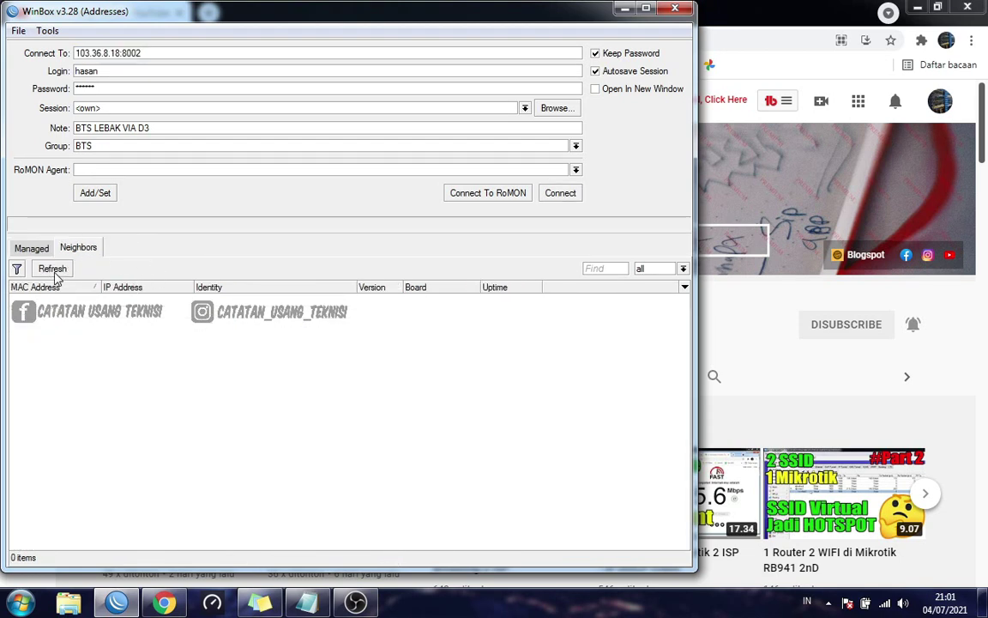
pyautogui.click(53, 269)
pyautogui.click(50, 297)
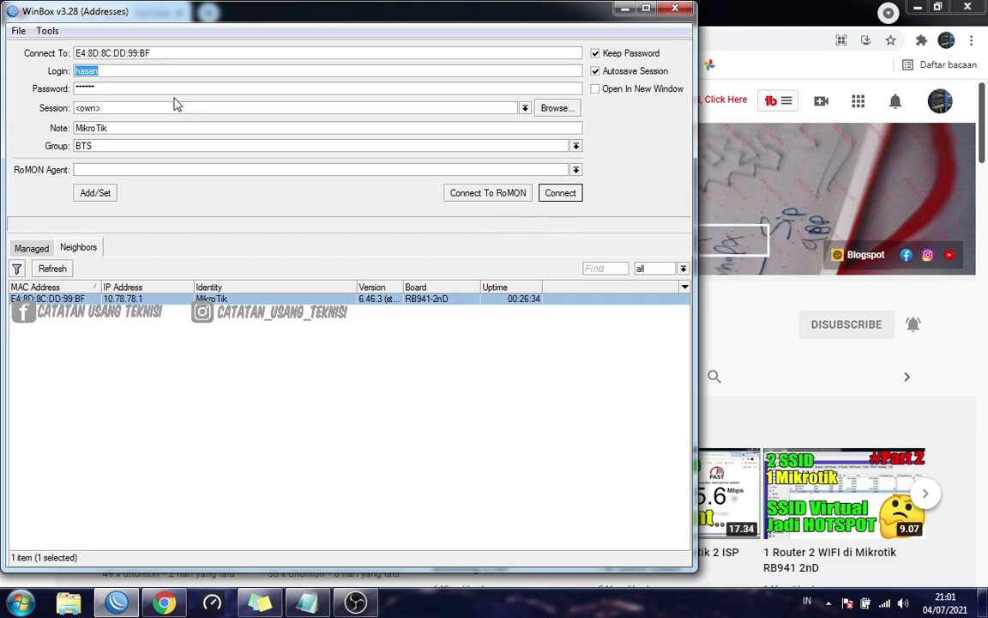
# Log in as admin with an empty password
pyautogui.write('admin')
pyautogui.press('Tab')
pyautogui.press('BackSpace')
pyautogui.press('Return')
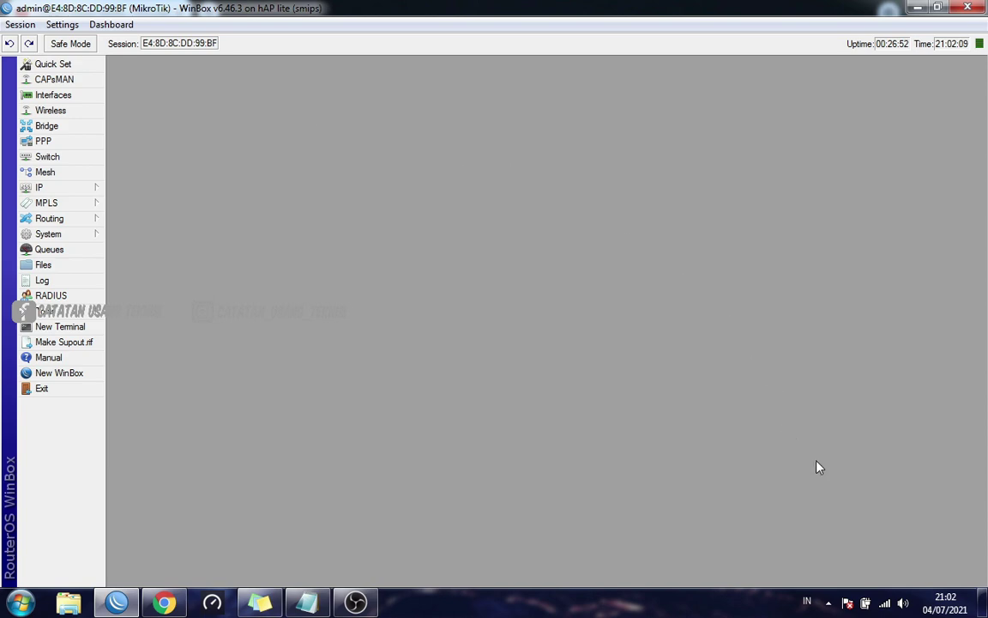
pyautogui.click(885, 603)
pyautogui.scroll(-5, 877, 538)
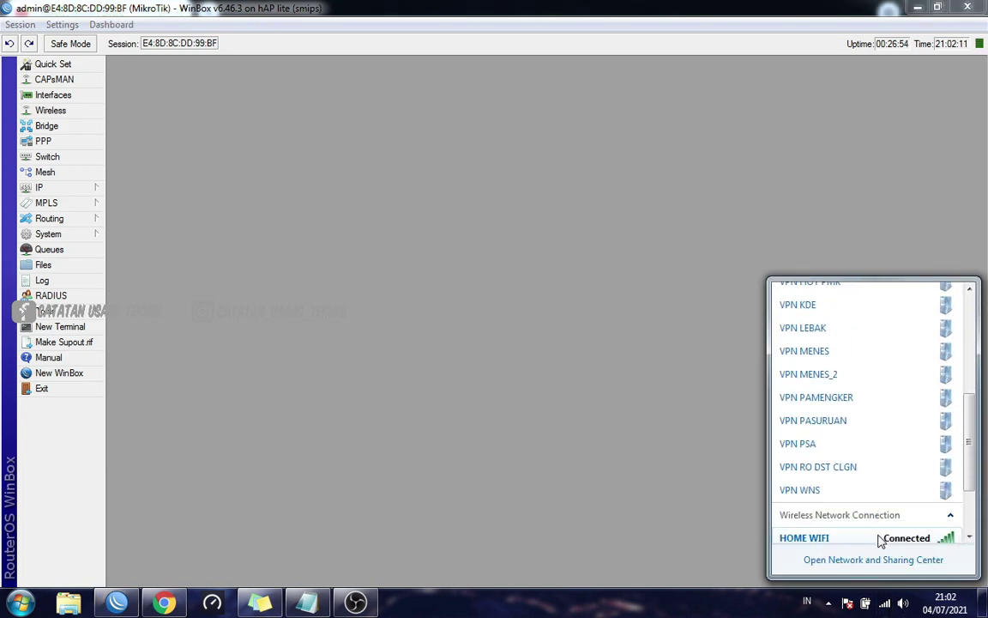
pyautogui.scroll(-2, 880, 538)
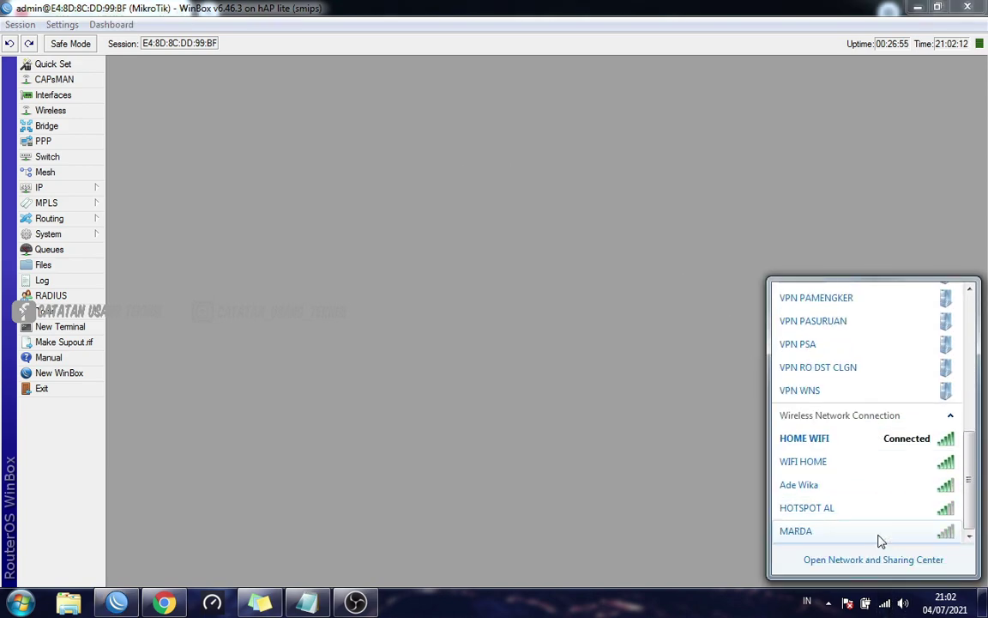
pyautogui.click(743, 441)
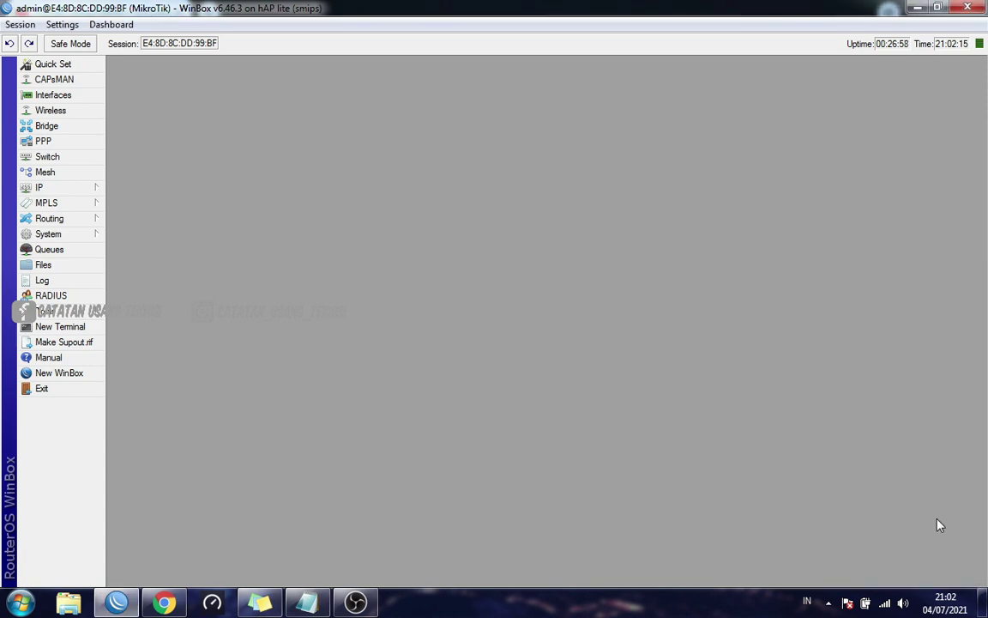
pyautogui.click(884, 603)
pyautogui.click(734, 464)
# Take a quick look at the SNTP Client settings and close them
pyautogui.click(89, 234)
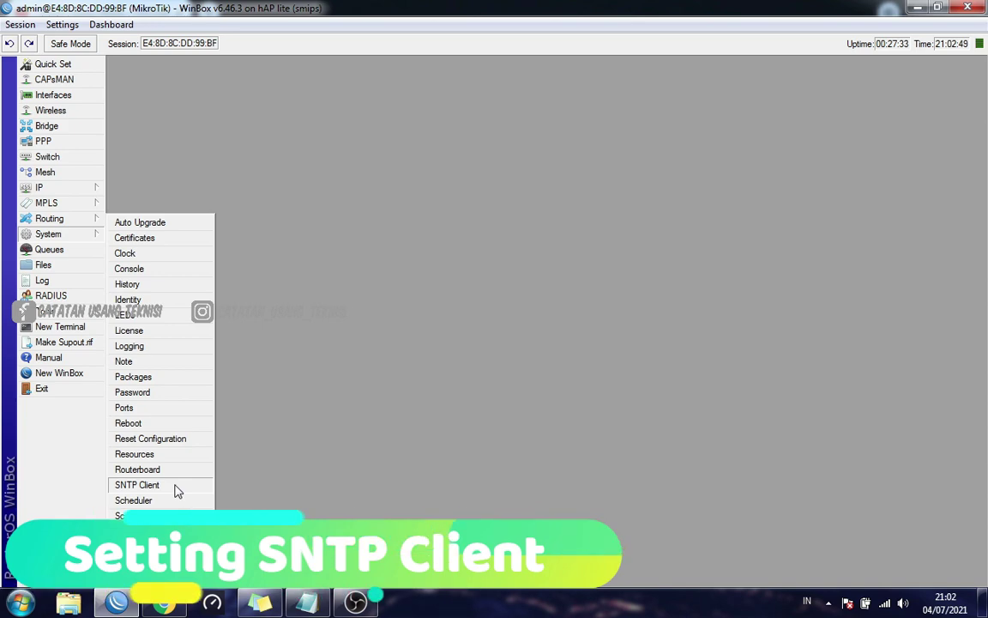
pyautogui.click(137, 485)
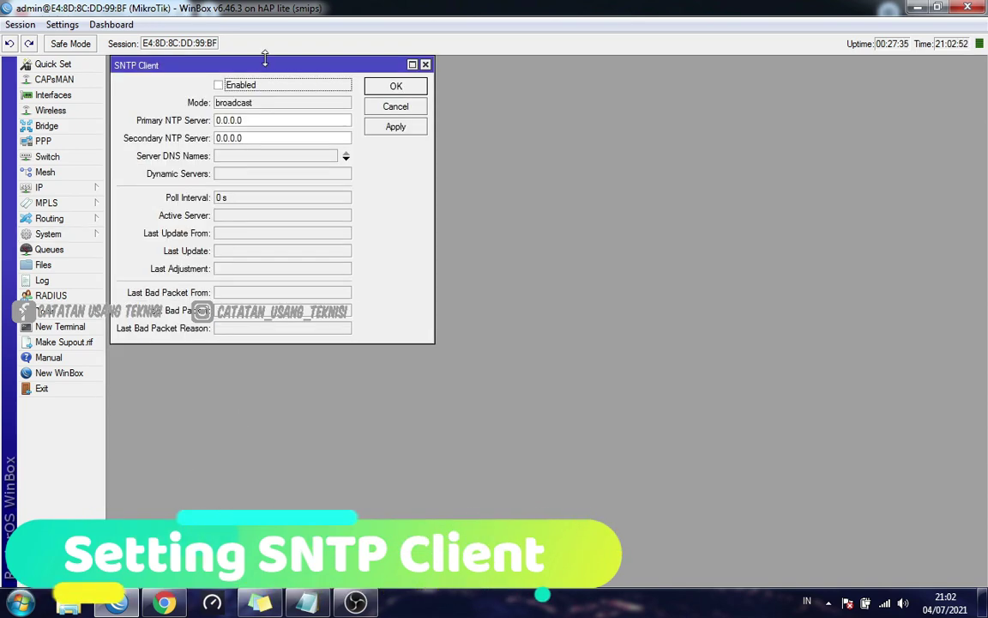
pyautogui.click(425, 66)
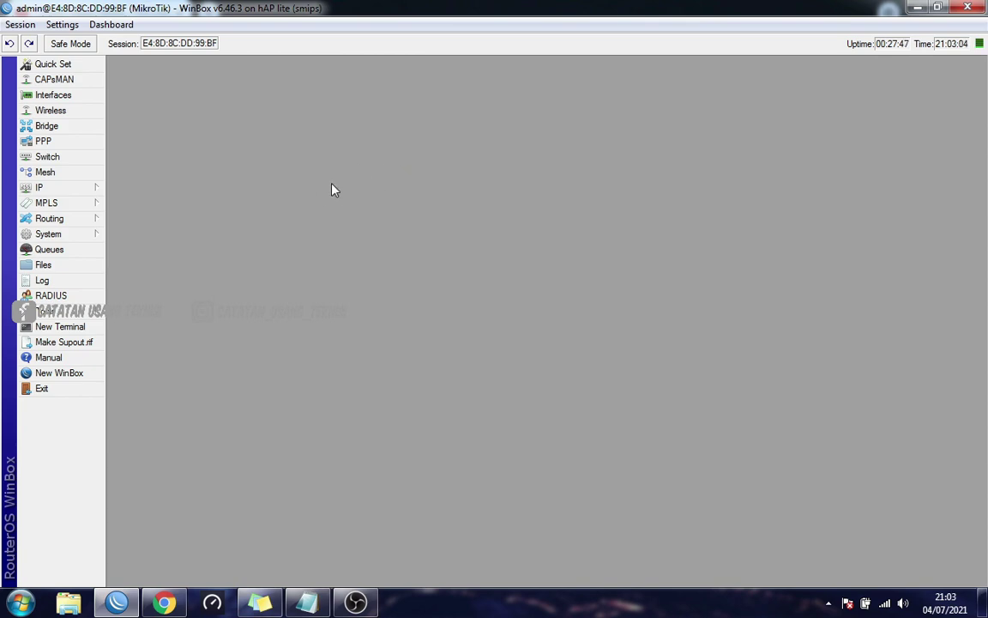
# Check the empty Scheduler list, then reopen System > SNTP Client
pyautogui.click(91, 236)
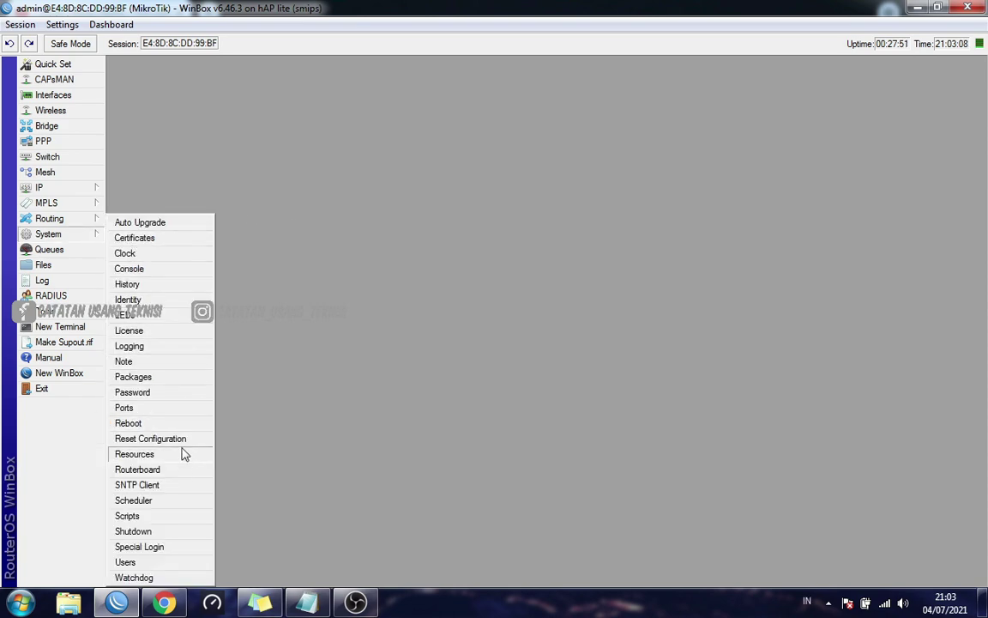
pyautogui.click(185, 500)
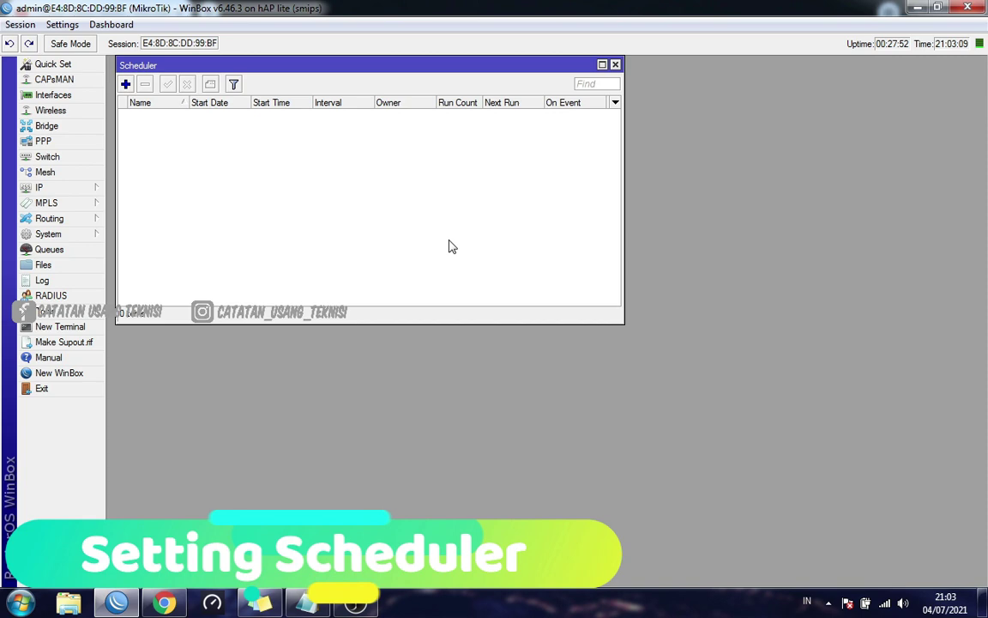
pyautogui.click(615, 64)
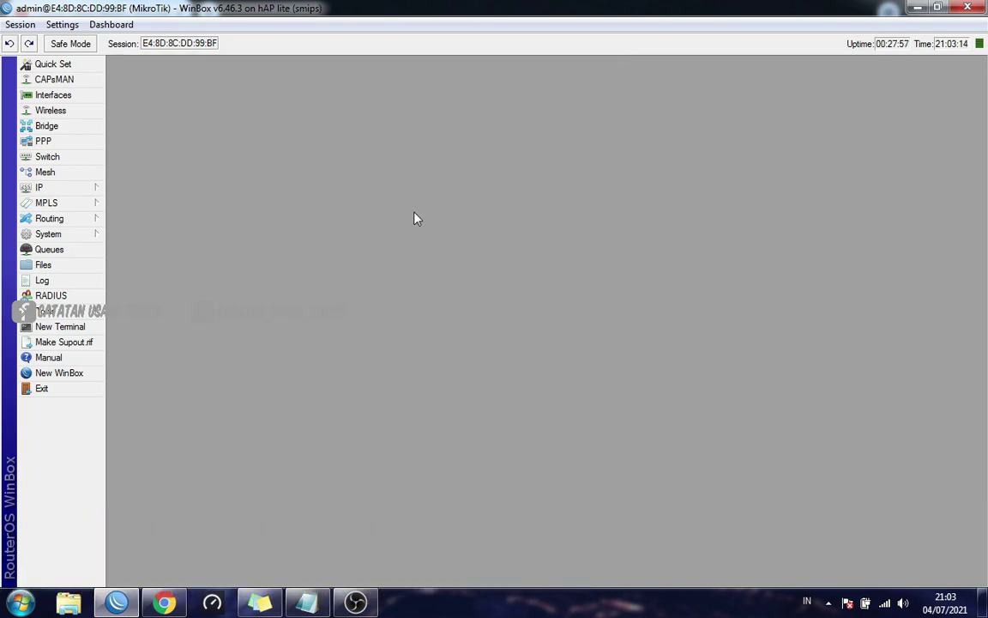
pyautogui.click(89, 238)
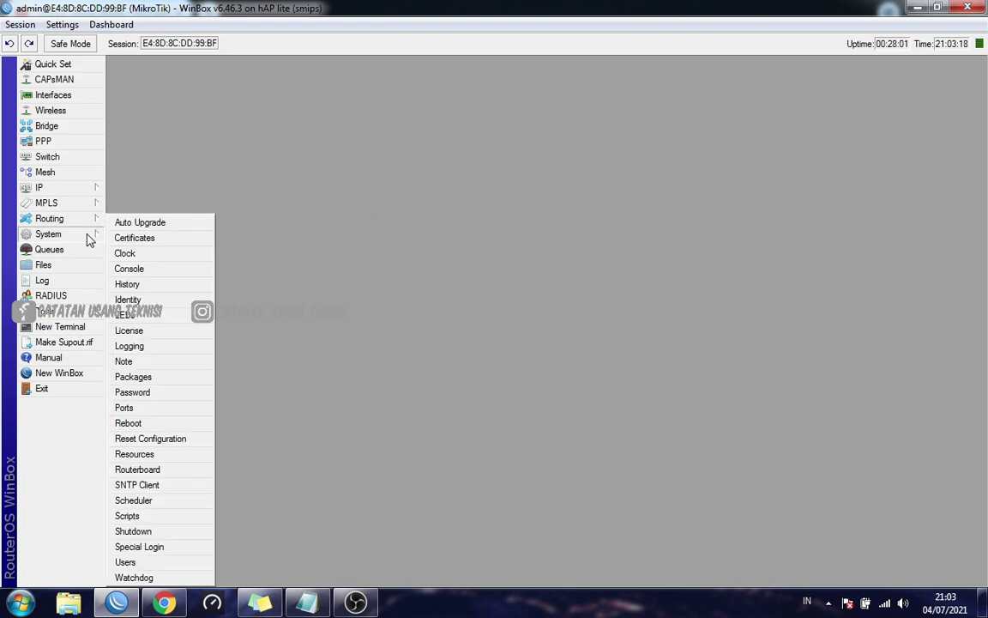
pyautogui.click(170, 487)
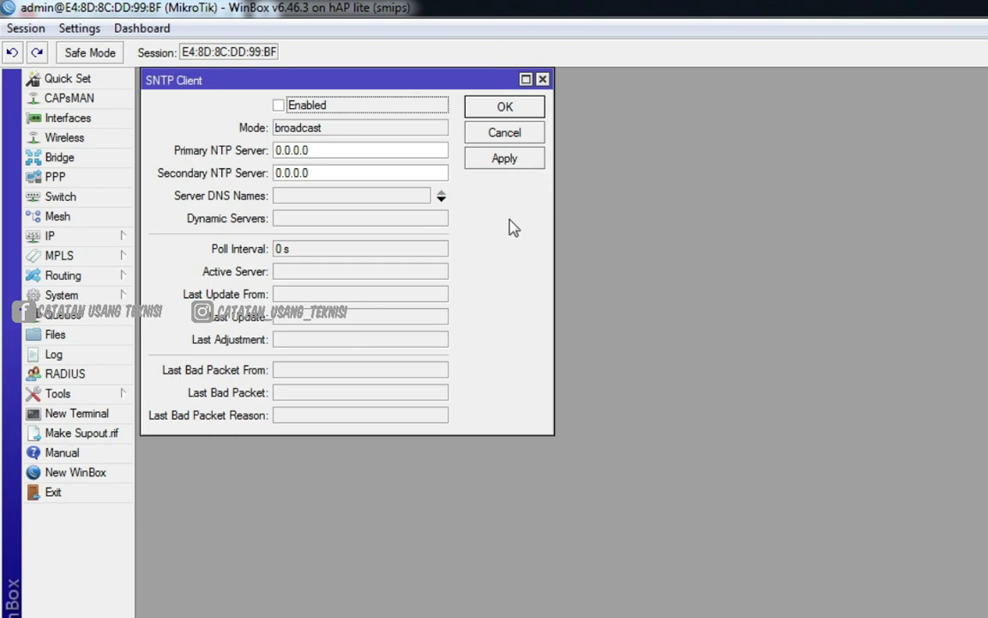
# Enable the SNTP client and copy the server address 202.65.114.202 from the notes
pyautogui.click(283, 109)
pyautogui.hotkey('alt', 'Tab')
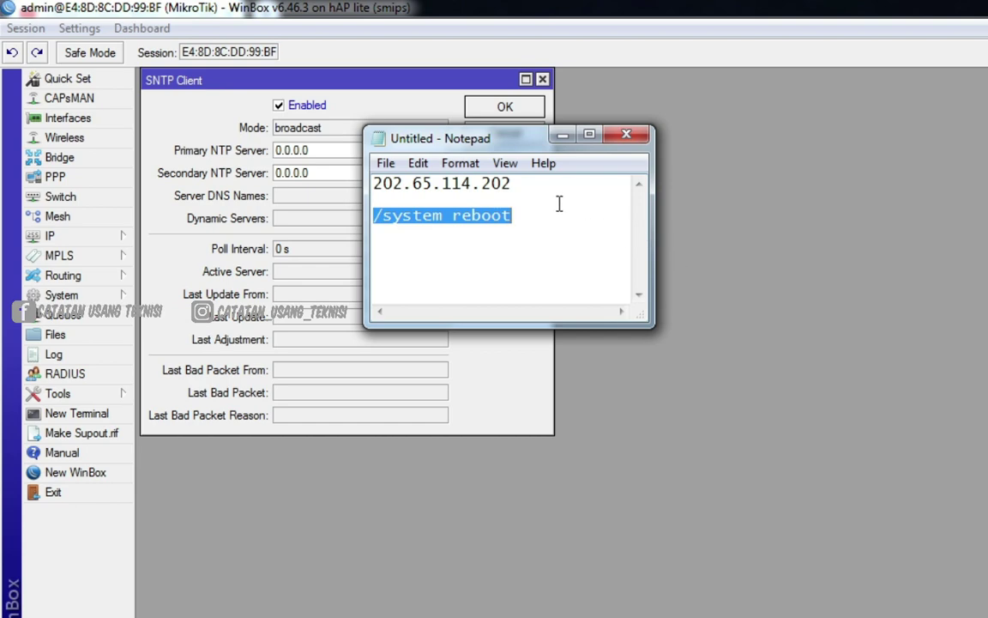
pyautogui.moveTo(524, 182); pyautogui.dragTo(372, 183)
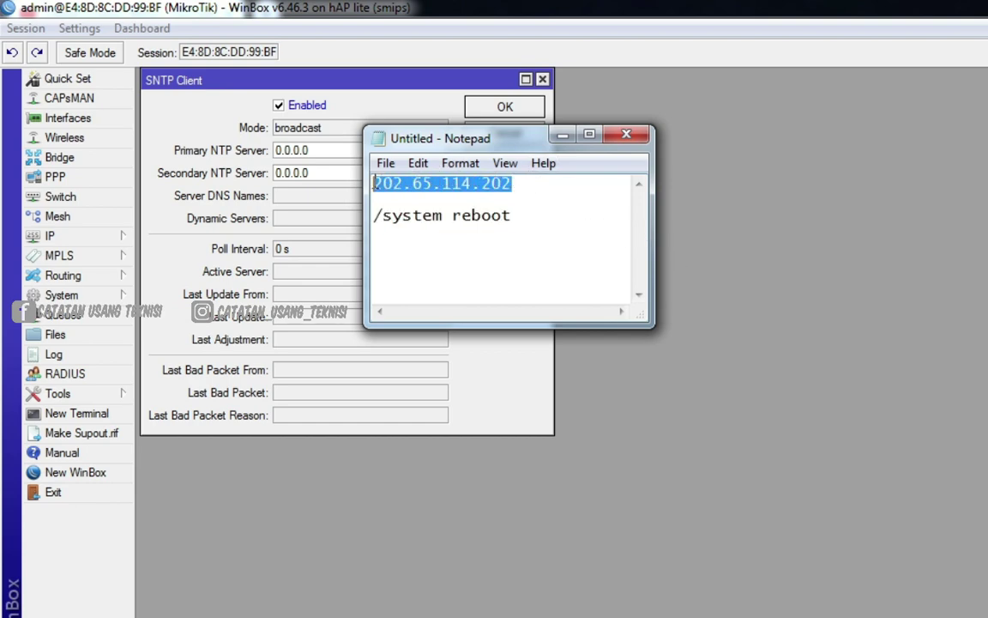
pyautogui.rightClick(386, 179)
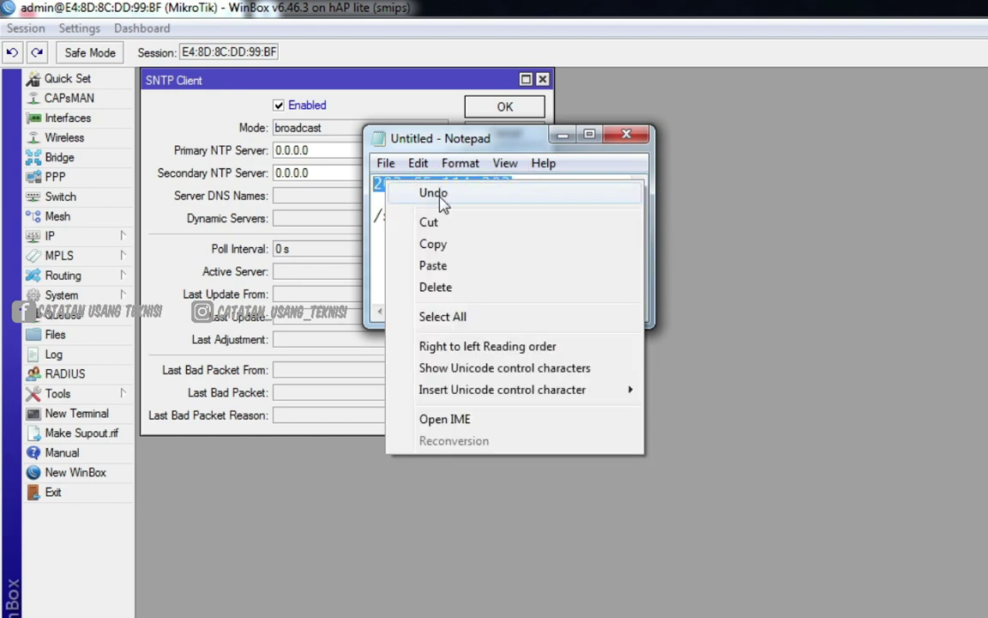
pyautogui.click(447, 246)
pyautogui.click(481, 183)
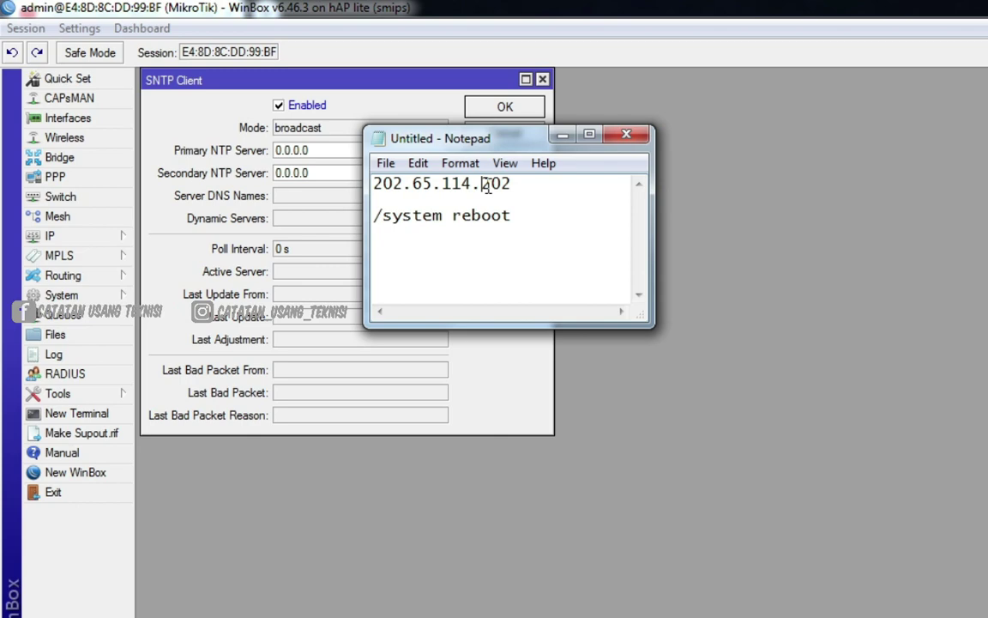
pyautogui.click(563, 134)
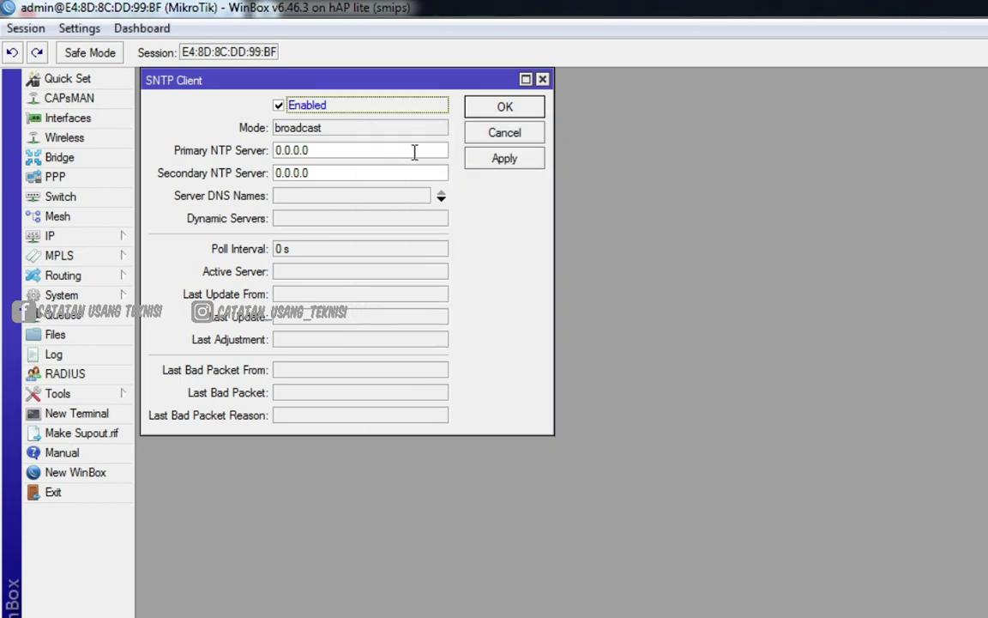
# Set Primary and Secondary NTP Server to 202.65.114.202 and apply
pyautogui.click(412, 152)
pyautogui.doubleClick(411, 152)
pyautogui.rightClick(410, 152)
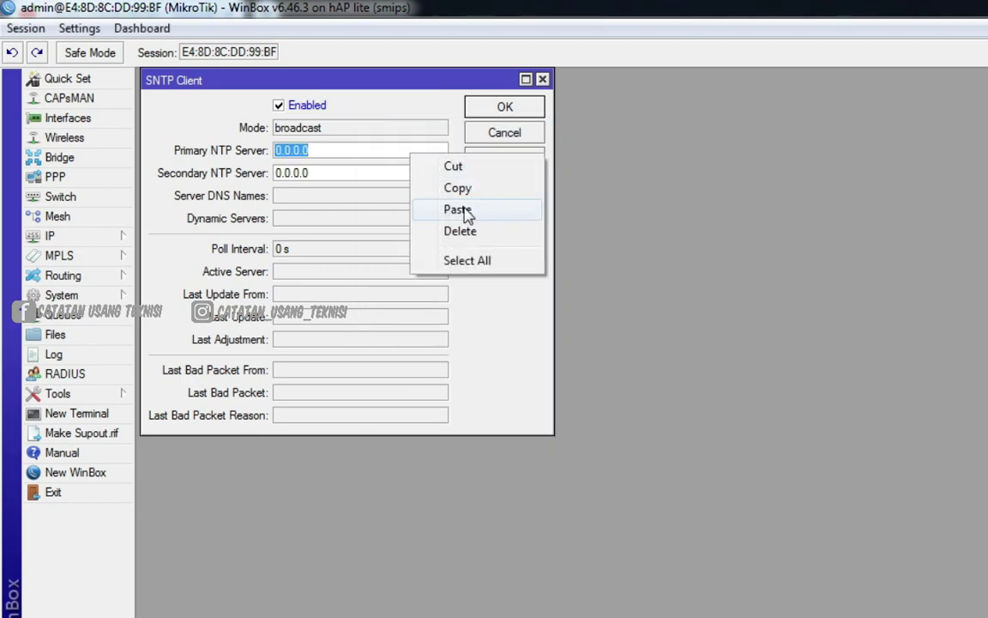
pyautogui.click(467, 212)
pyautogui.doubleClick(406, 172)
pyautogui.rightClick(406, 174)
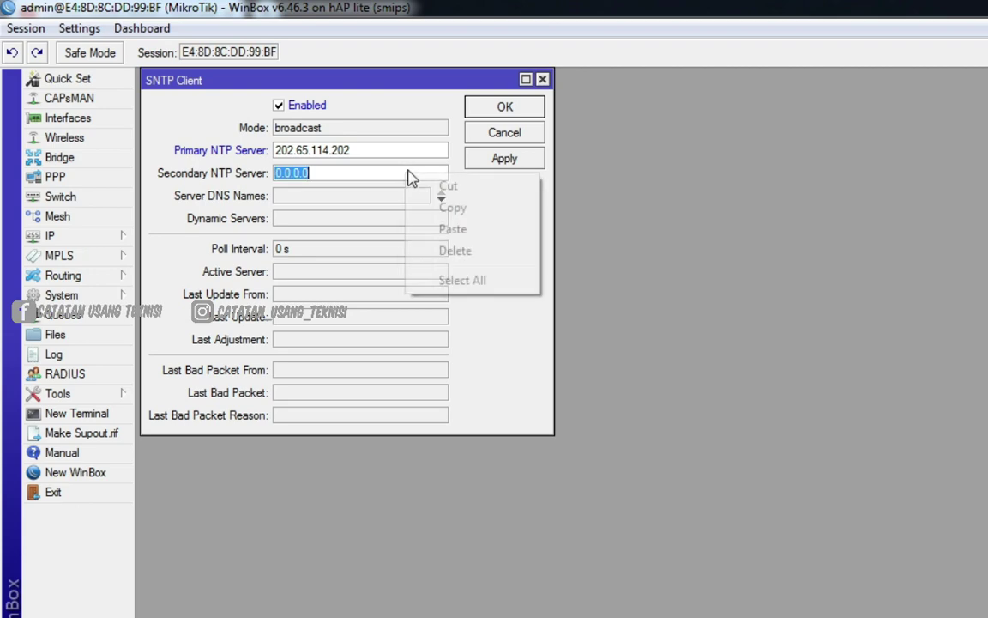
pyautogui.click(465, 230)
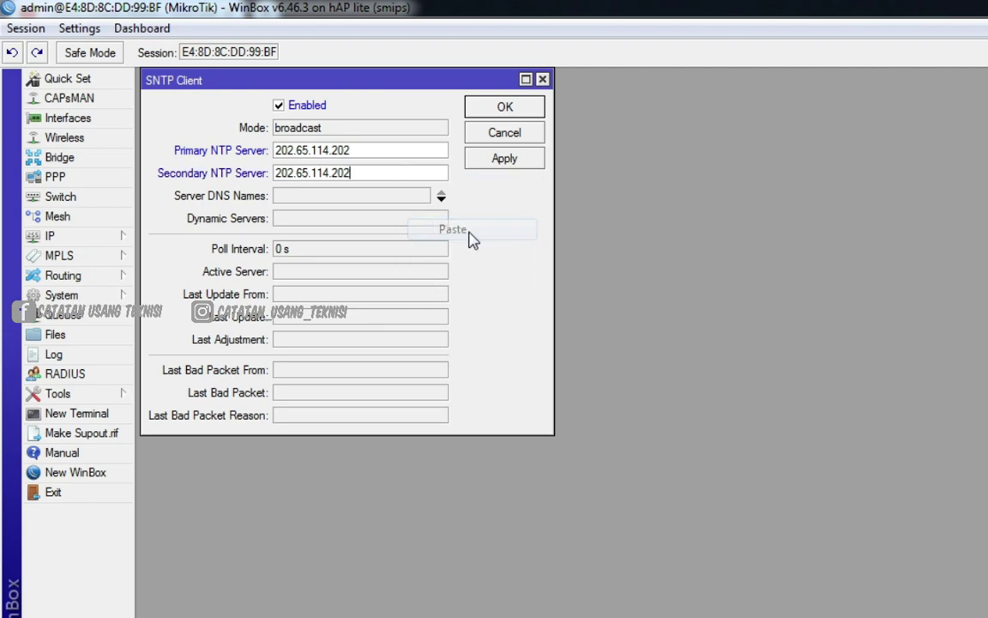
pyautogui.click(519, 162)
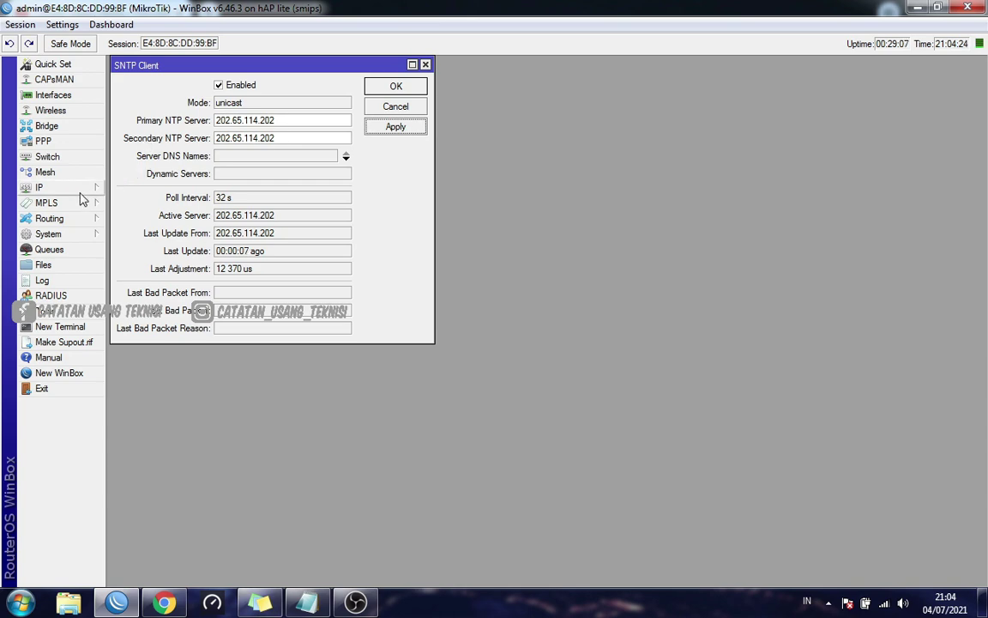
# Check the router clock shows the synced Asia/Jakarta time, then apply and close it
pyautogui.click(86, 235)
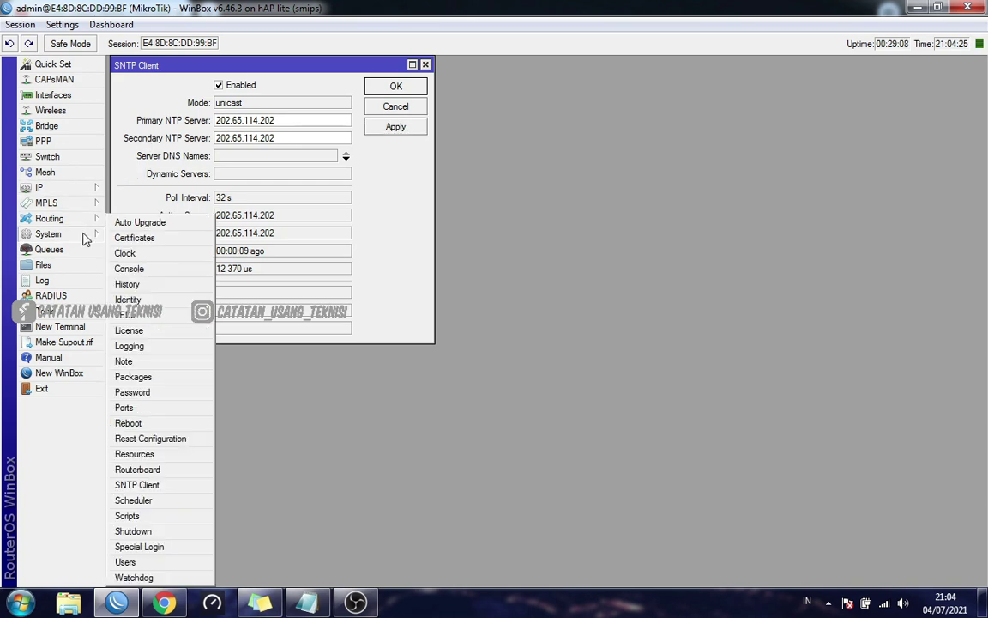
pyautogui.click(137, 252)
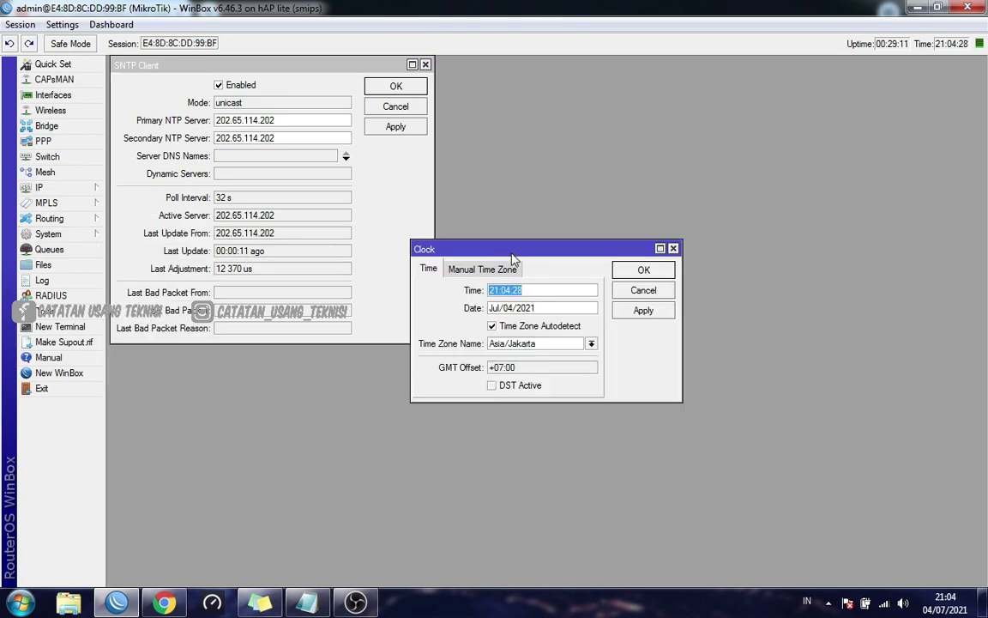
pyautogui.moveTo(495, 252); pyautogui.dragTo(566, 102)
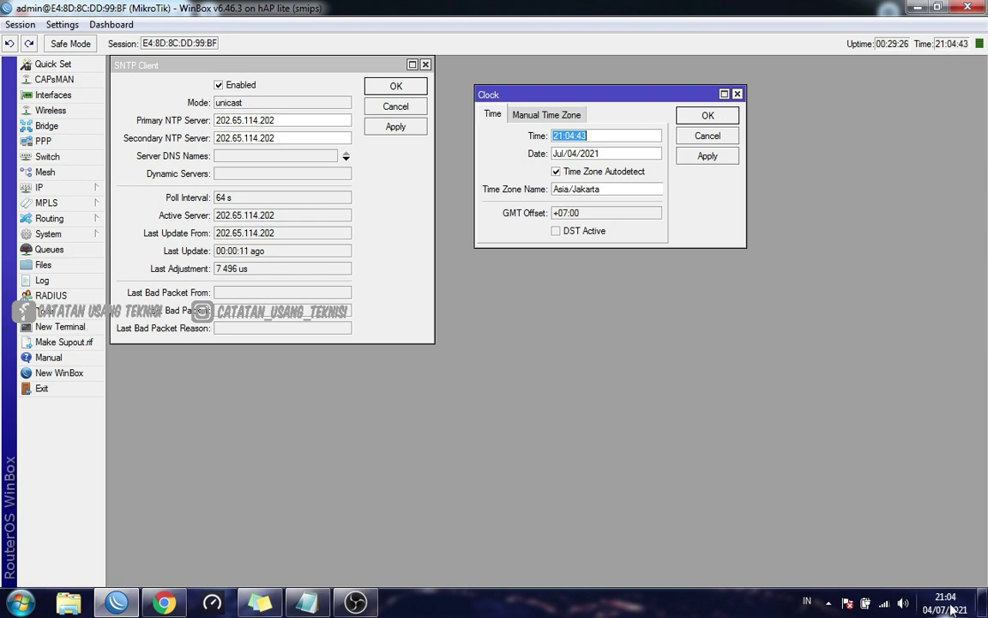
pyautogui.moveTo(948, 610)
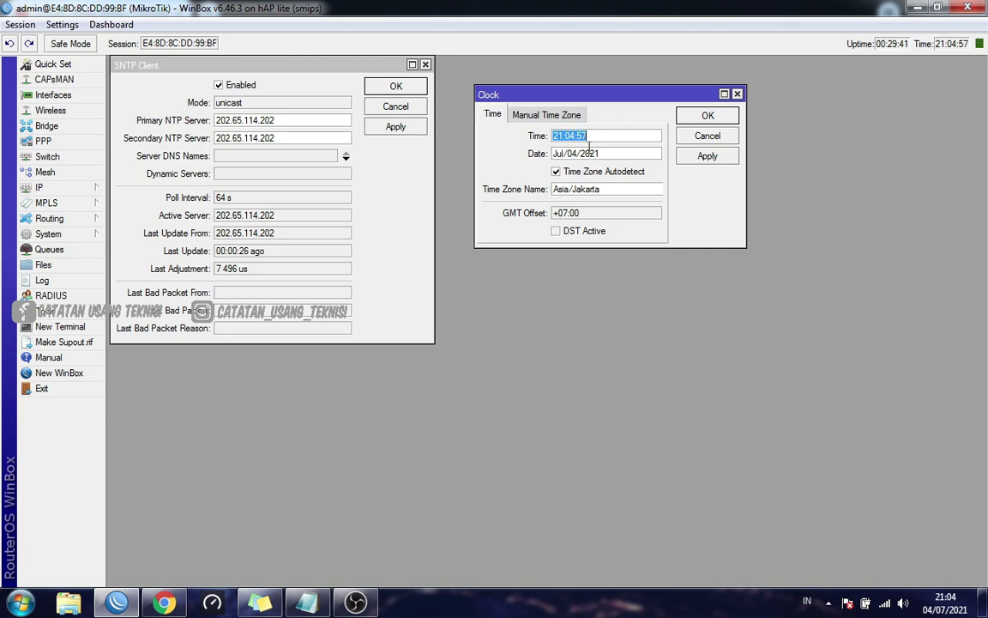
pyautogui.click(702, 165)
pyautogui.click(708, 117)
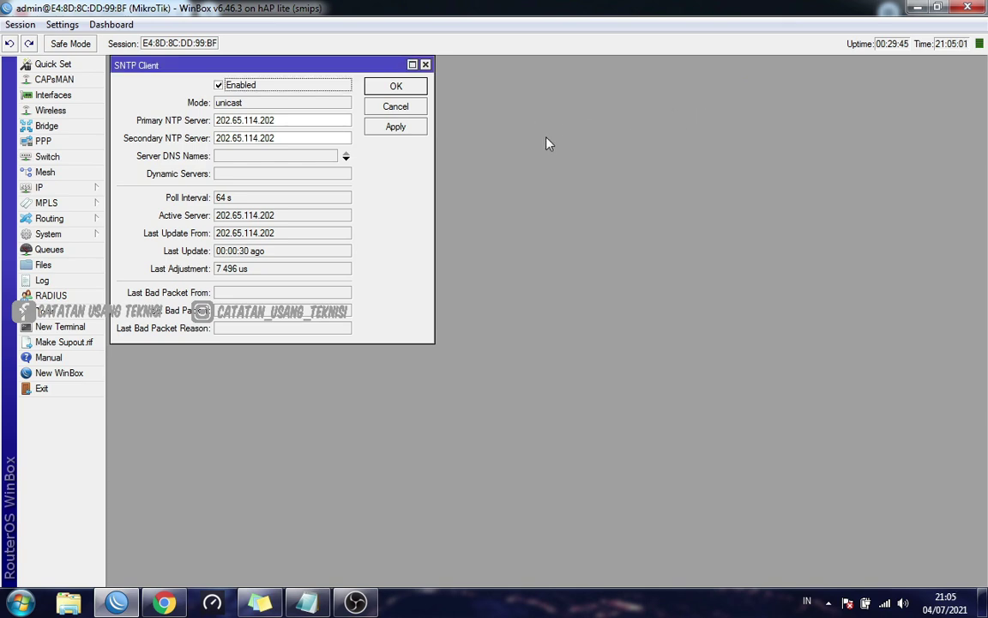
# Close SNTP Client and open the empty System > Scheduler list
pyautogui.click(425, 64)
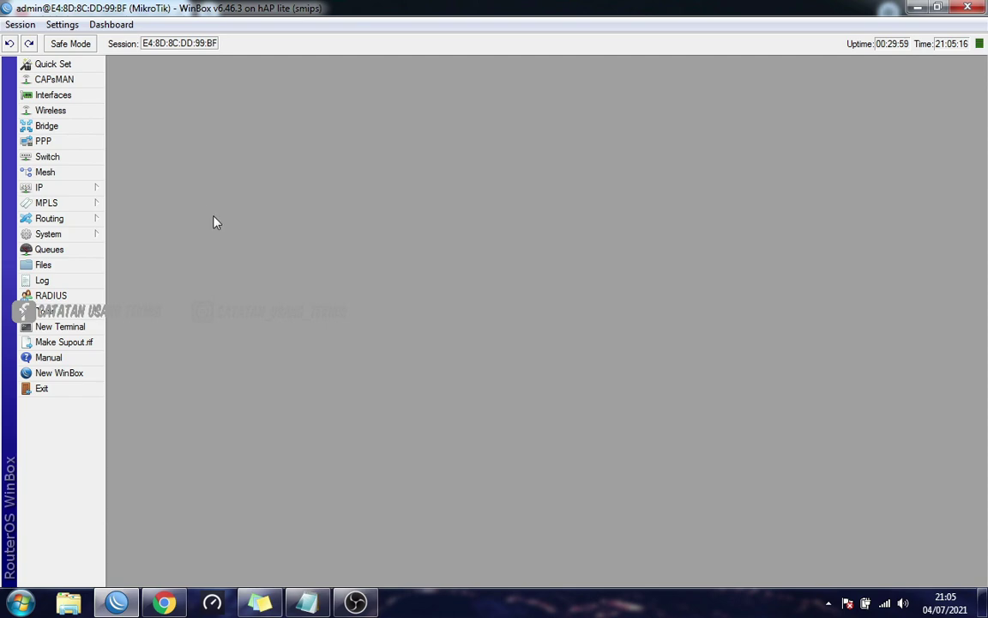
pyautogui.click(94, 235)
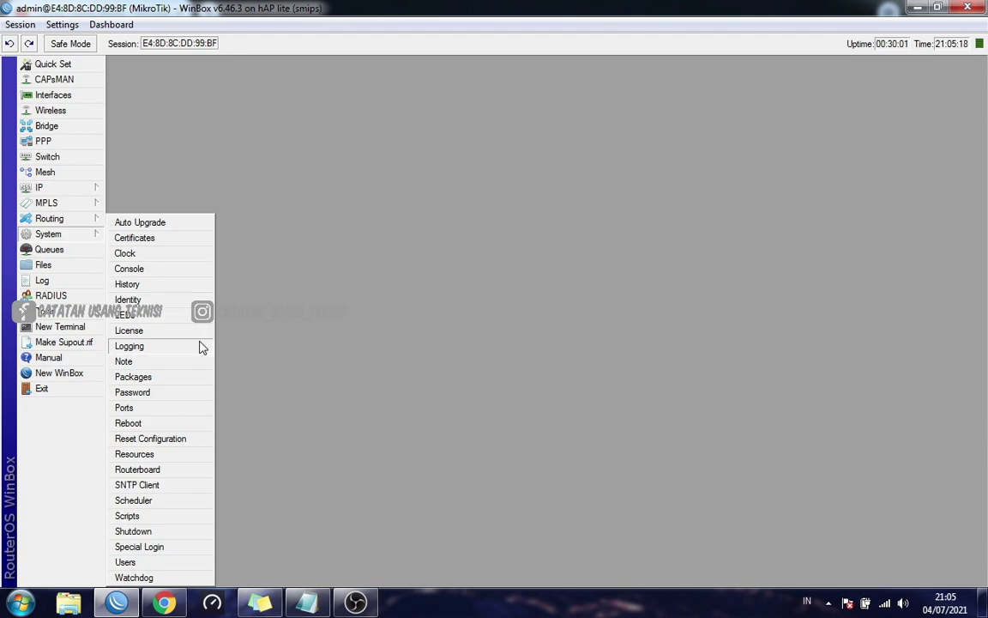
pyautogui.click(169, 507)
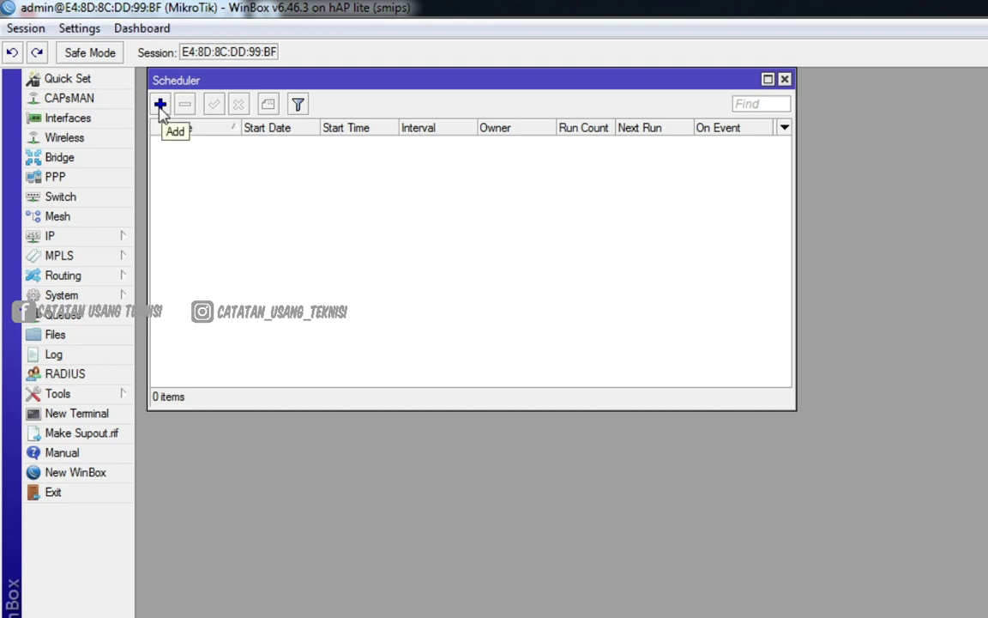
# Add a new schedule and rename it from schedule1 to 'Auto Reboot'
pyautogui.click(160, 103)
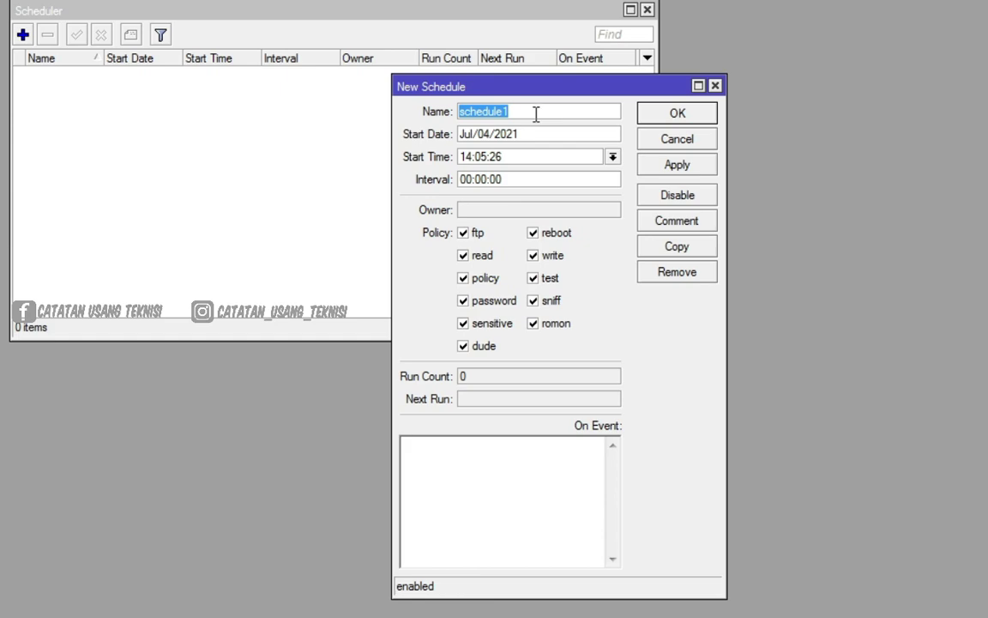
pyautogui.click(543, 113)
pyautogui.moveTo(544, 114); pyautogui.dragTo(452, 114)
pyautogui.write('Au')
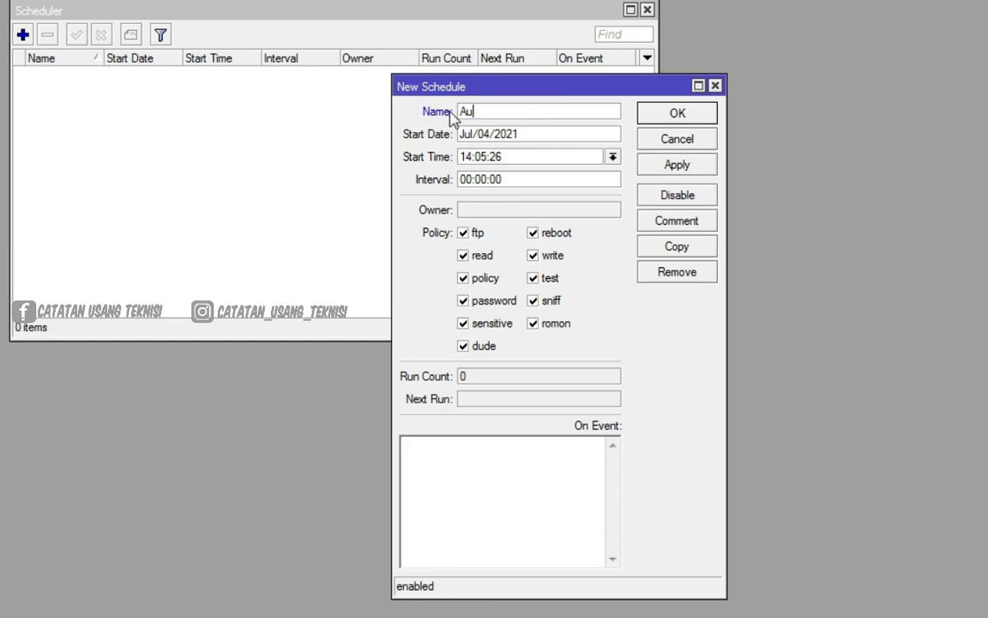
pyautogui.write('to Reboot')
pyautogui.click(527, 137)
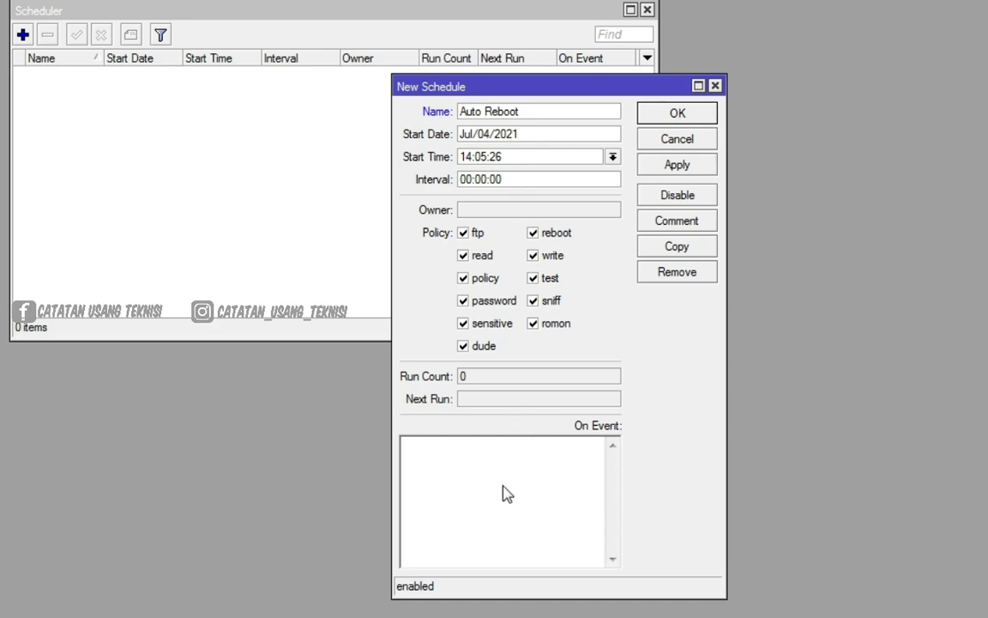
pyautogui.click(549, 179)
pyautogui.click(461, 179)
# Enter 1d in the Interval field so it reads 1d 00:00:00, correcting a typo
pyautogui.write('d')
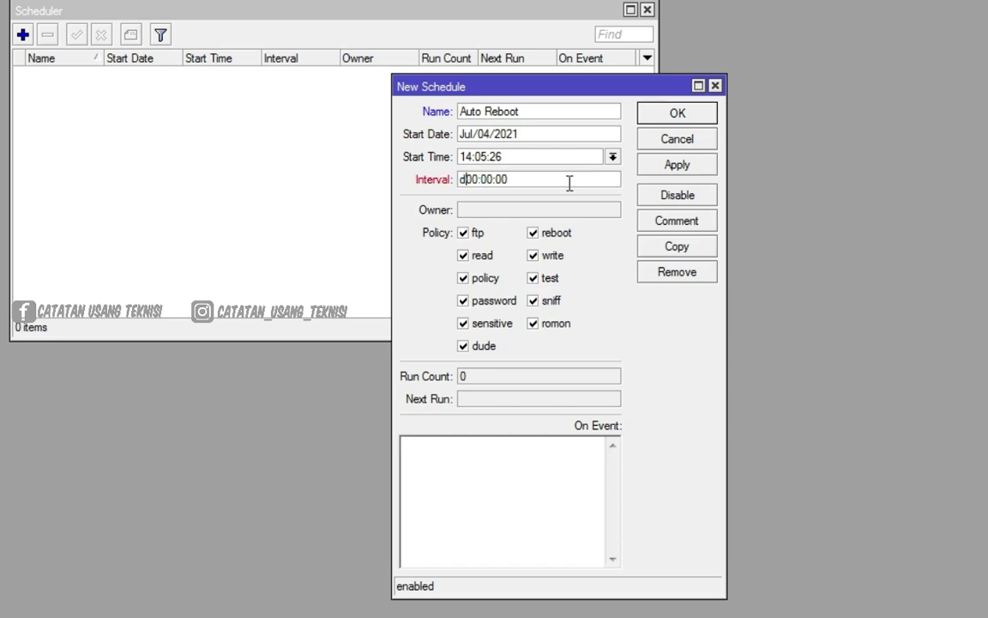
pyautogui.write('1')
pyautogui.press('BackSpace')
pyautogui.press('BackSpace')
pyautogui.press('BackSpace')
pyautogui.write('1d')
pyautogui.moveTo(525, 180); pyautogui.dragTo(401, 180)
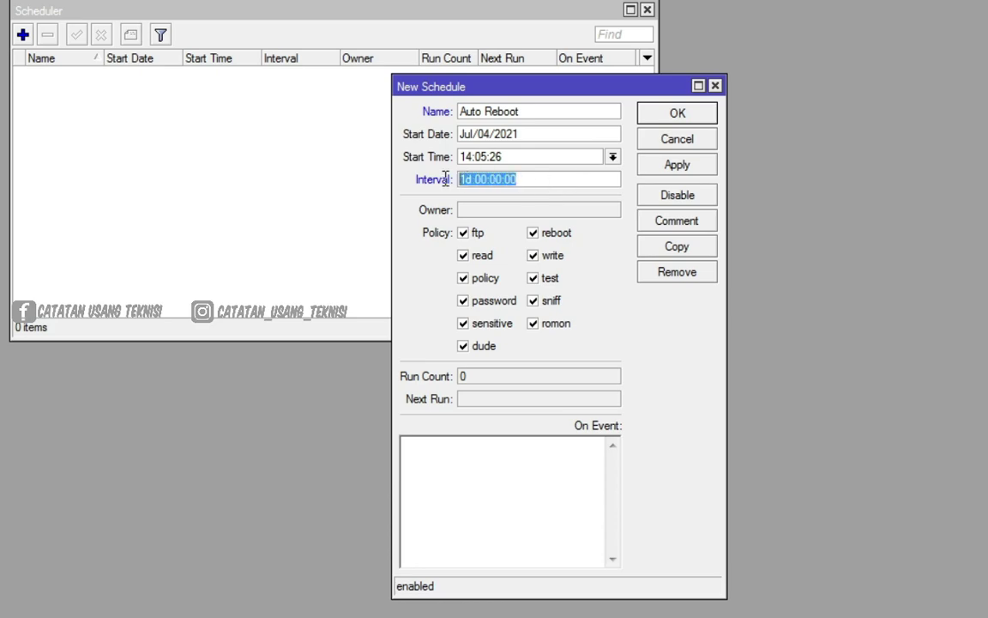
pyautogui.click(521, 179)
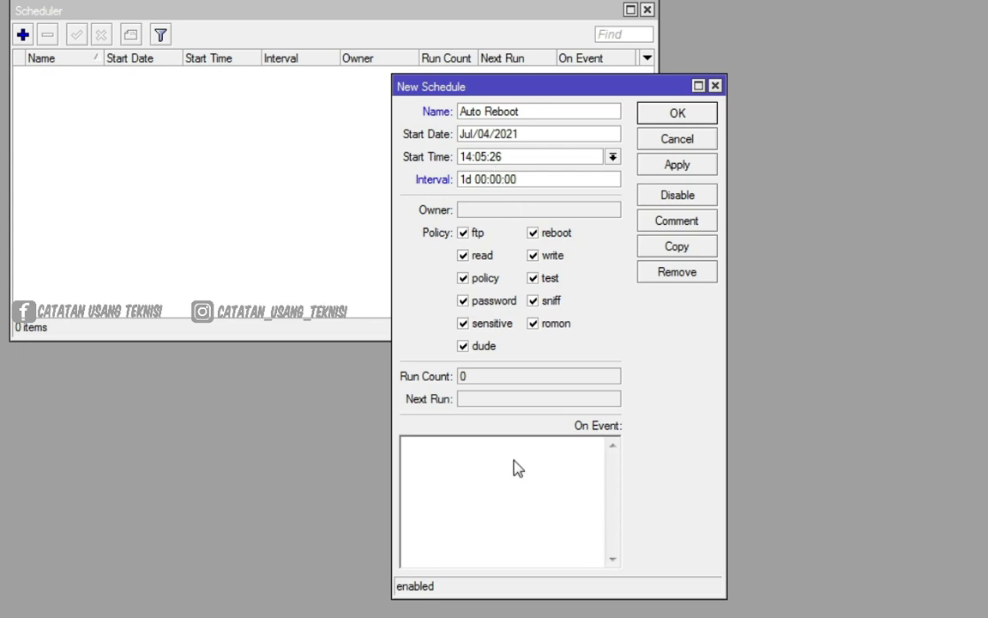
# Copy '/system reboot' from the note and paste it into the On Event script
pyautogui.click(280, 613)
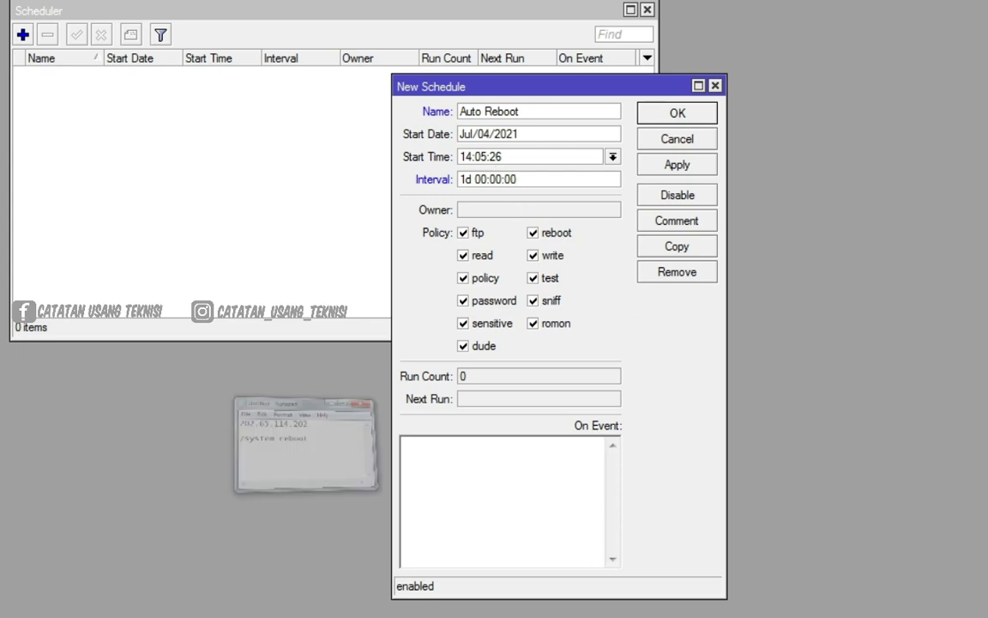
pyautogui.moveTo(382, 146); pyautogui.dragTo(245, 153)
pyautogui.rightClick(245, 153)
pyautogui.click(309, 216)
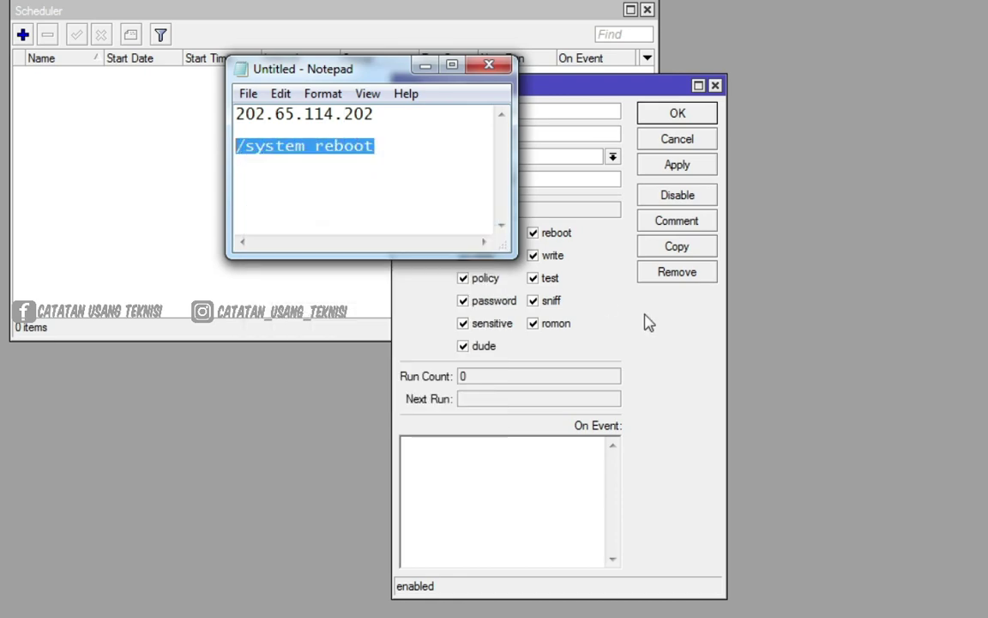
pyautogui.click(601, 296)
pyautogui.click(470, 481)
pyautogui.rightClick(469, 477)
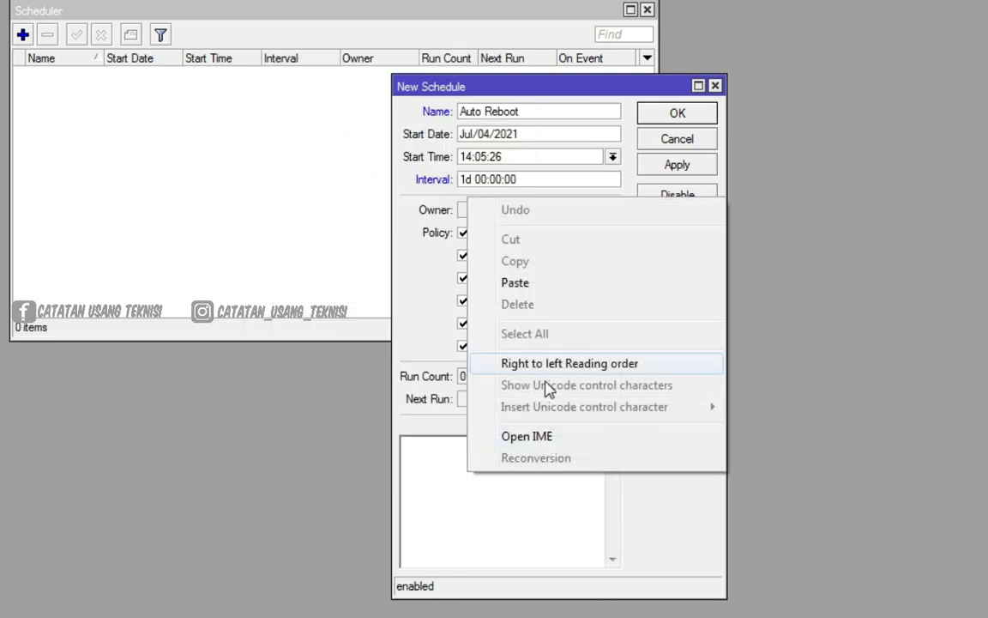
pyautogui.click(518, 283)
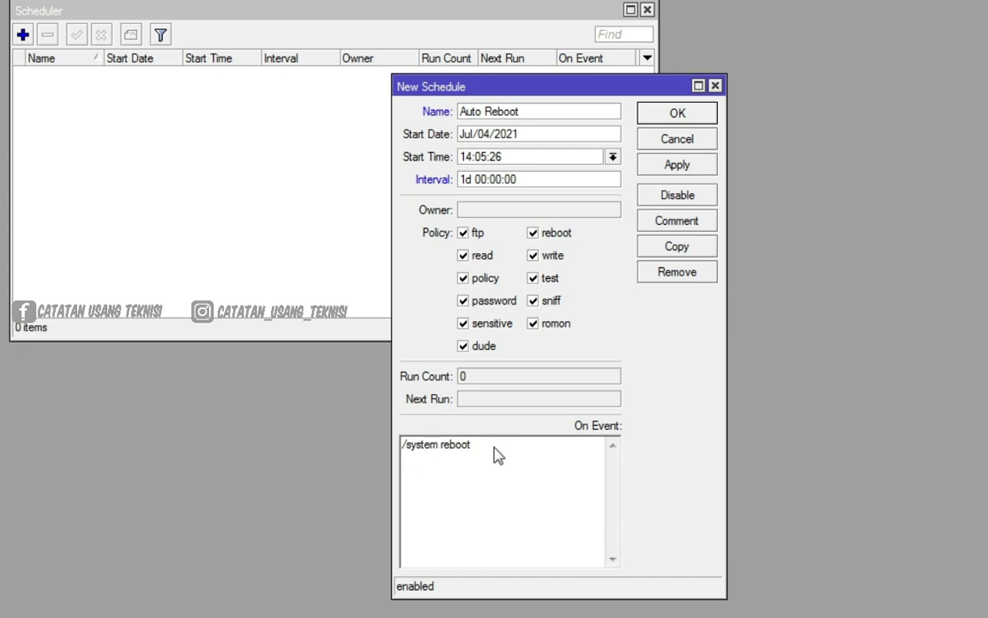
# Check the pasted /system reboot script and uncheck the dude policy
pyautogui.moveTo(496, 451); pyautogui.dragTo(402, 464)
pyautogui.click(421, 454)
pyautogui.moveTo(489, 457); pyautogui.dragTo(442, 452)
pyautogui.click(487, 456)
pyautogui.moveTo(470, 455); pyautogui.dragTo(444, 458)
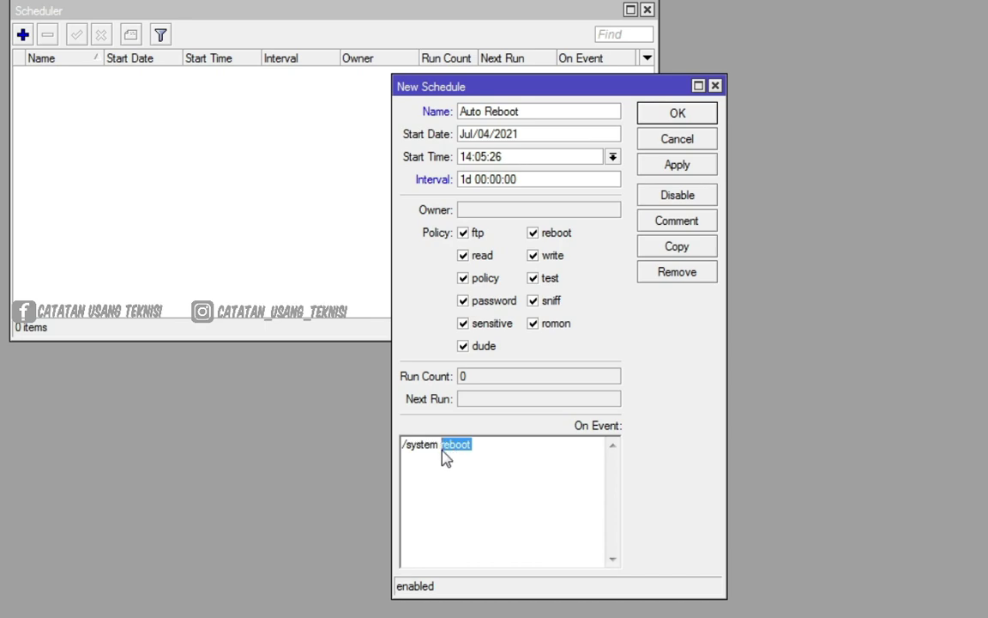
pyautogui.click(516, 487)
pyautogui.moveTo(478, 447); pyautogui.dragTo(403, 455)
pyautogui.click(452, 445)
pyautogui.click(470, 355)
pyautogui.click(470, 354)
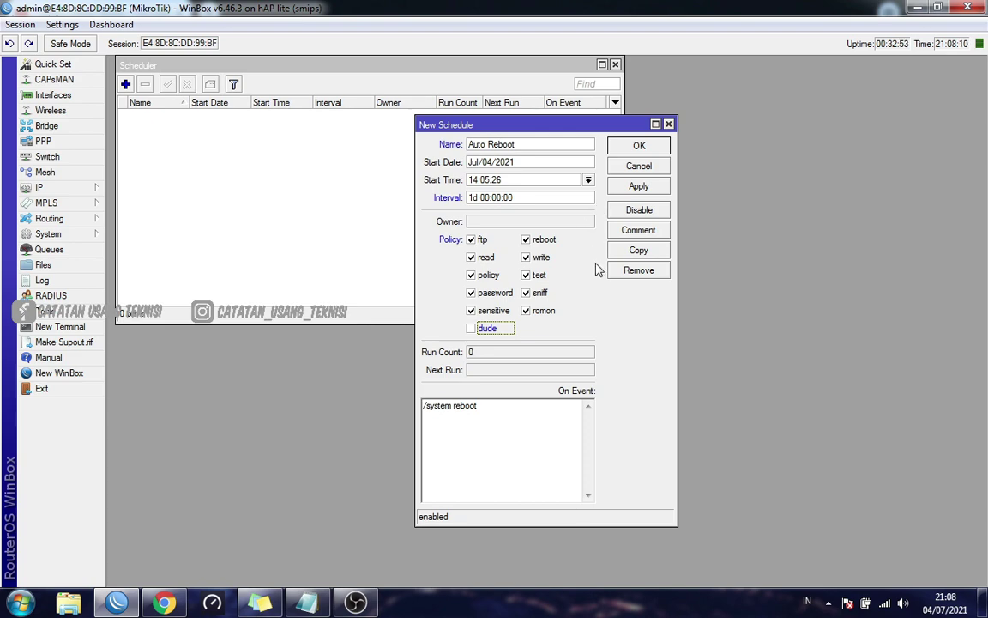
# Remove the 1d repeat so the Interval reads 00:00:00
pyautogui.doubleClick(474, 197)
pyautogui.press('BackSpace')
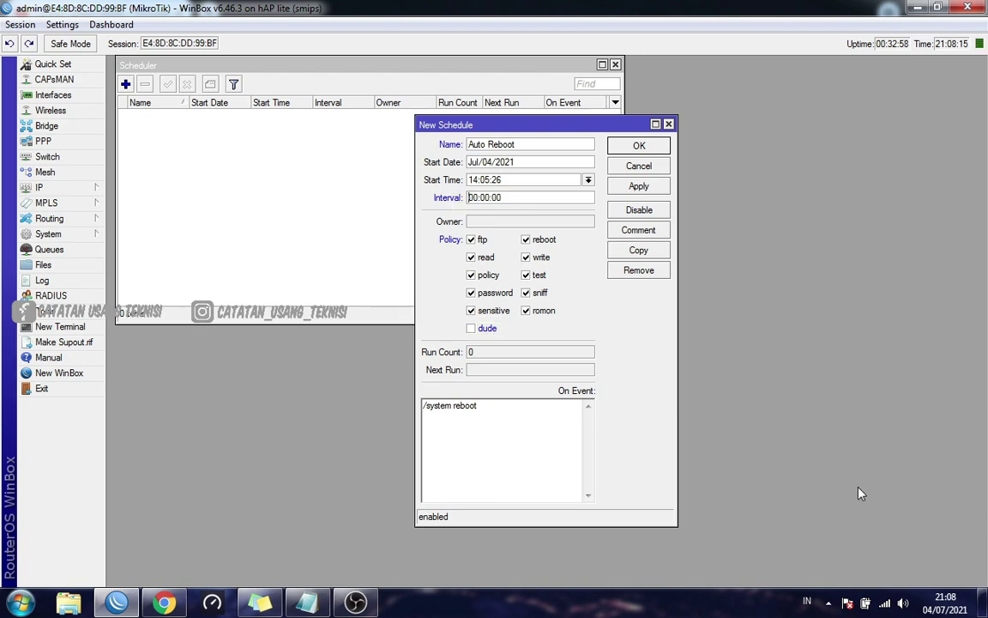
pyautogui.moveTo(948, 606)
# Change the schedule's Start Time to 21:10:00
pyautogui.press('BackSpace')
pyautogui.write('00')
pyautogui.press('BackSpace')
pyautogui.press('BackSpace')
pyautogui.press('BackSpace')
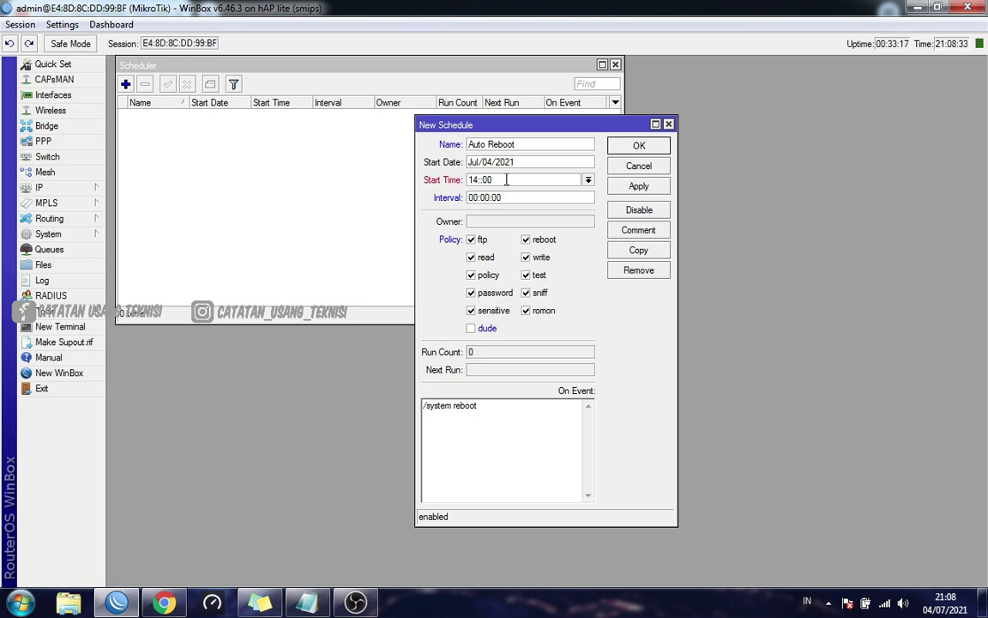
pyautogui.write('10')
pyautogui.press('Home')
pyautogui.press('Delete')
pyautogui.press('Delete')
pyautogui.press('Delete')
pyautogui.write('21')
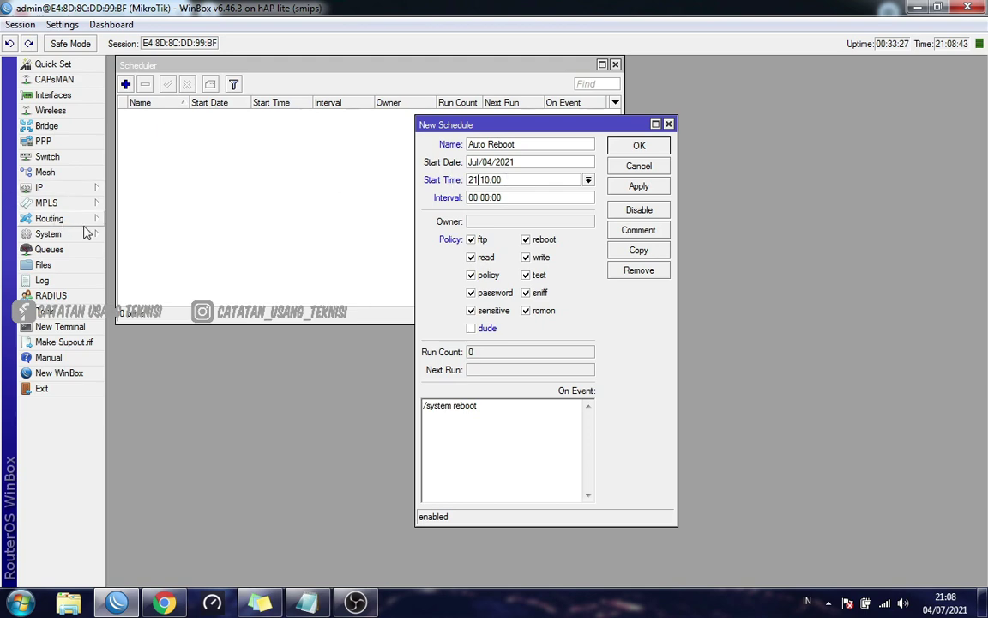
# Copy the router address 10.78.78.1 from IP > Addresses
pyautogui.click(77, 188)
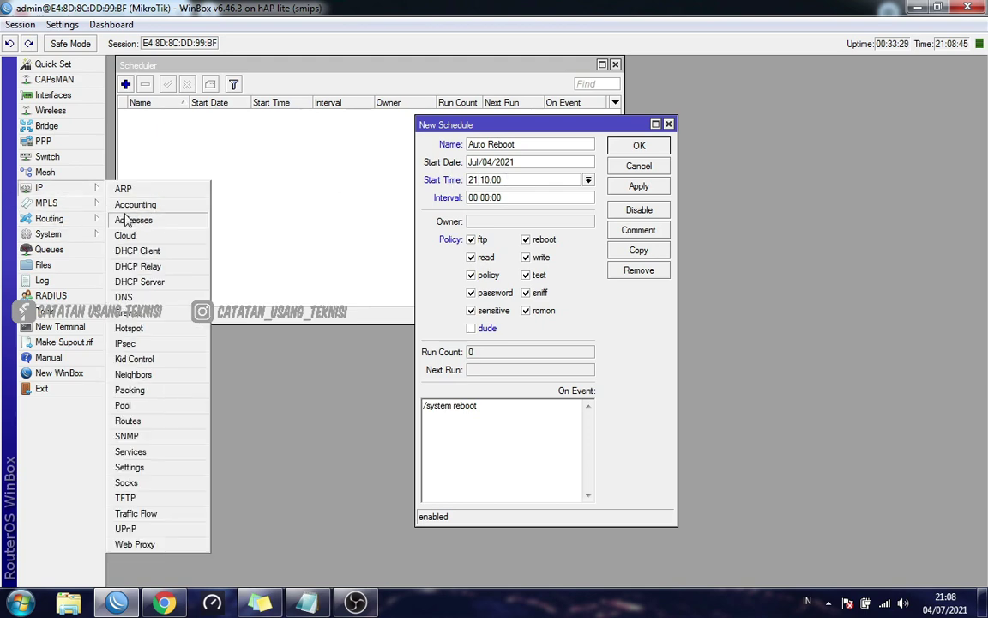
pyautogui.click(129, 220)
pyautogui.doubleClick(180, 137)
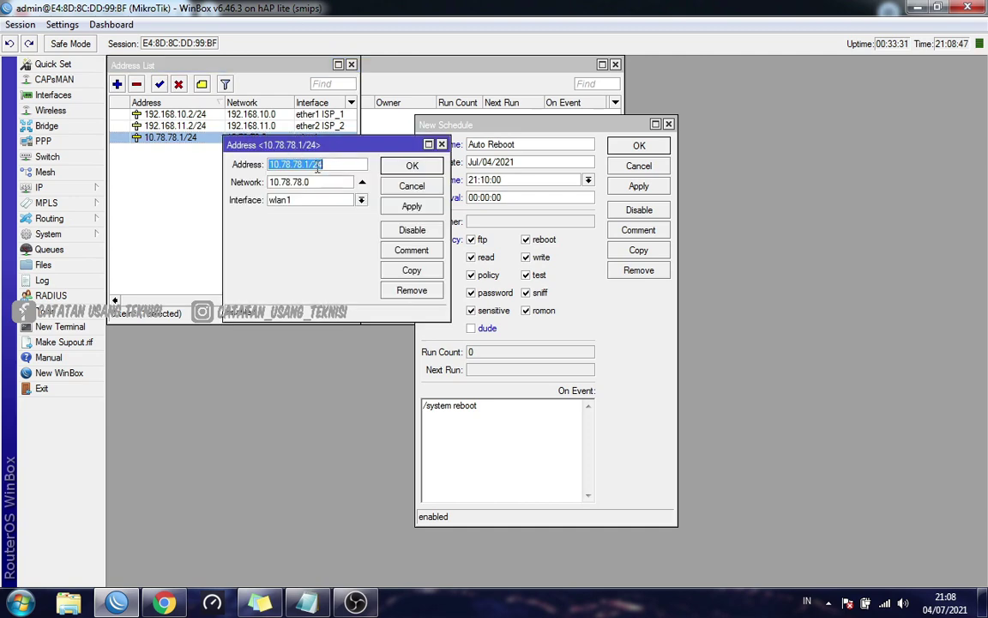
pyautogui.moveTo(270, 164); pyautogui.dragTo(310, 164)
pyautogui.rightClick(284, 166)
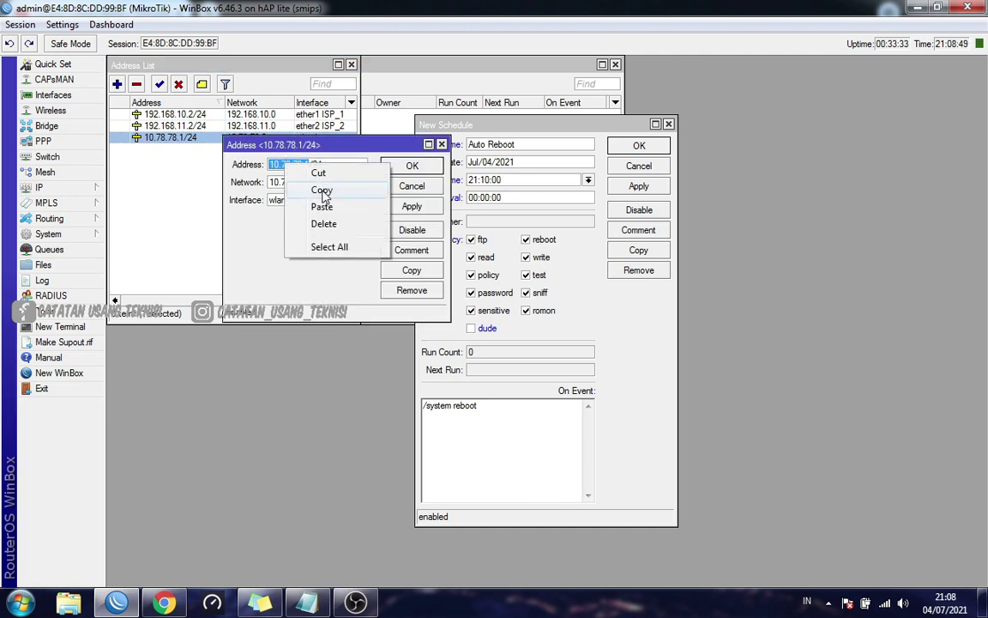
pyautogui.click(320, 190)
pyautogui.click(414, 166)
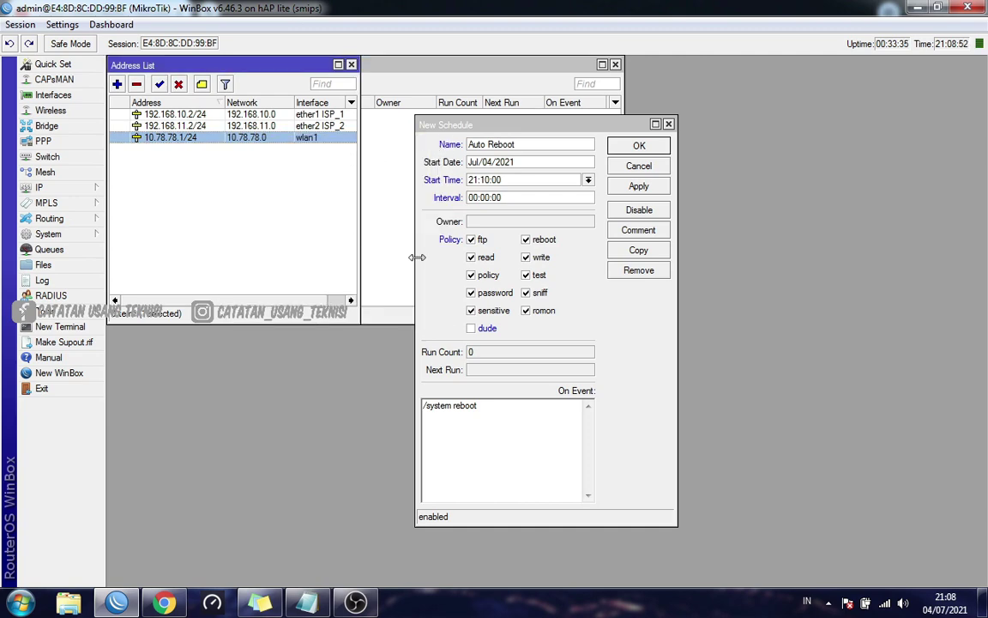
pyautogui.click(351, 65)
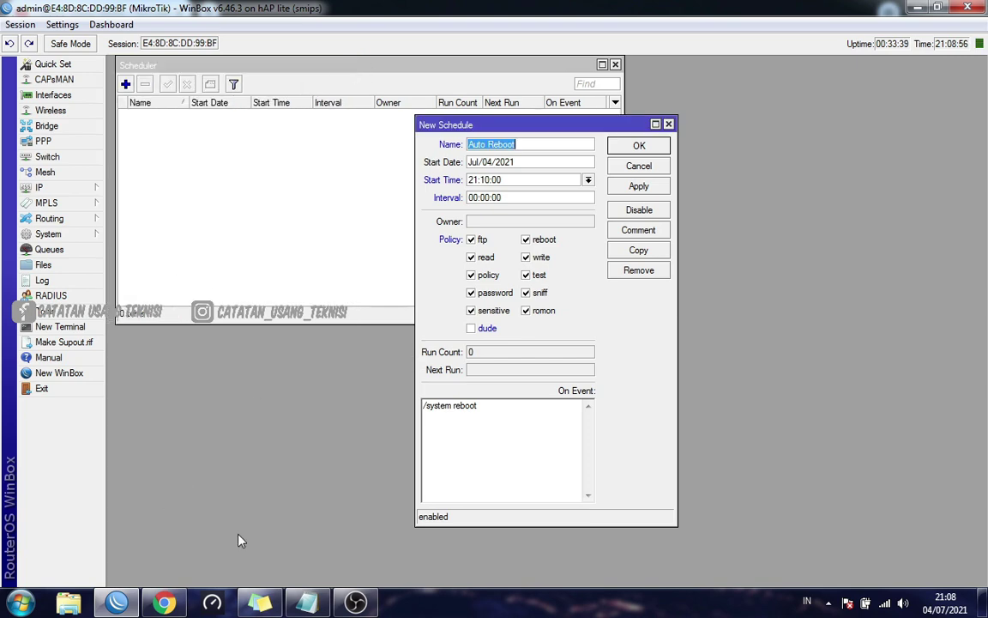
# Run 'ping 10.78.78.1 -t' in Command Prompt and minimize the console
pyautogui.press('super+r')
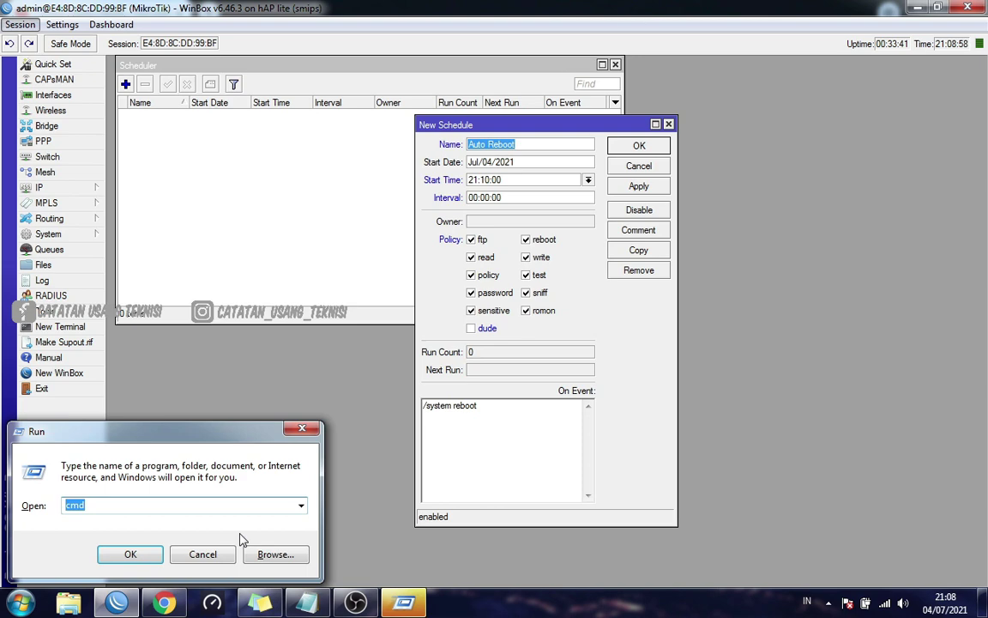
pyautogui.hotkey('alt', 's')
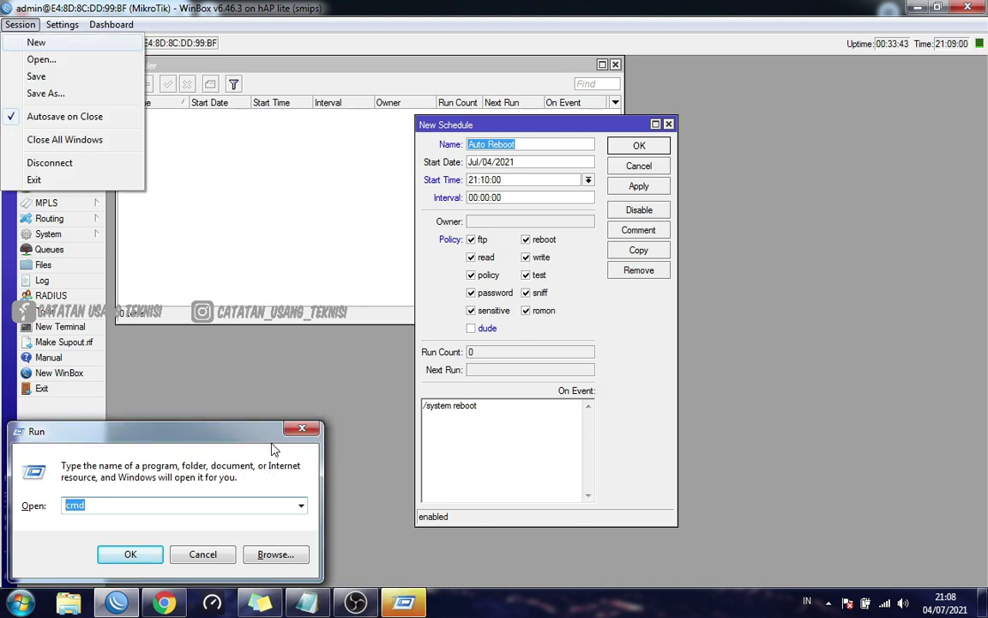
pyautogui.click(272, 450)
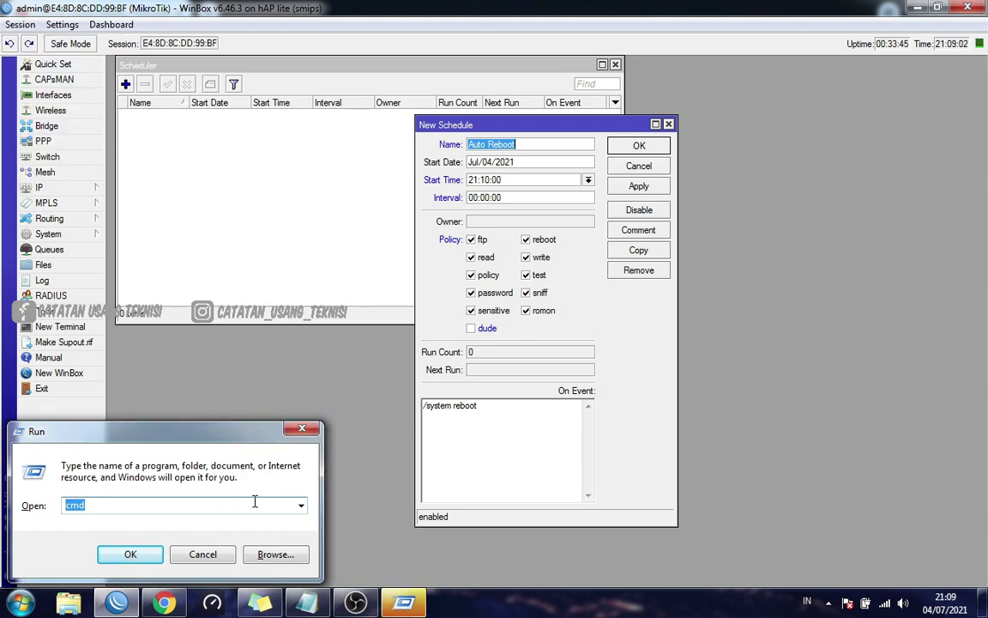
pyautogui.click(151, 555)
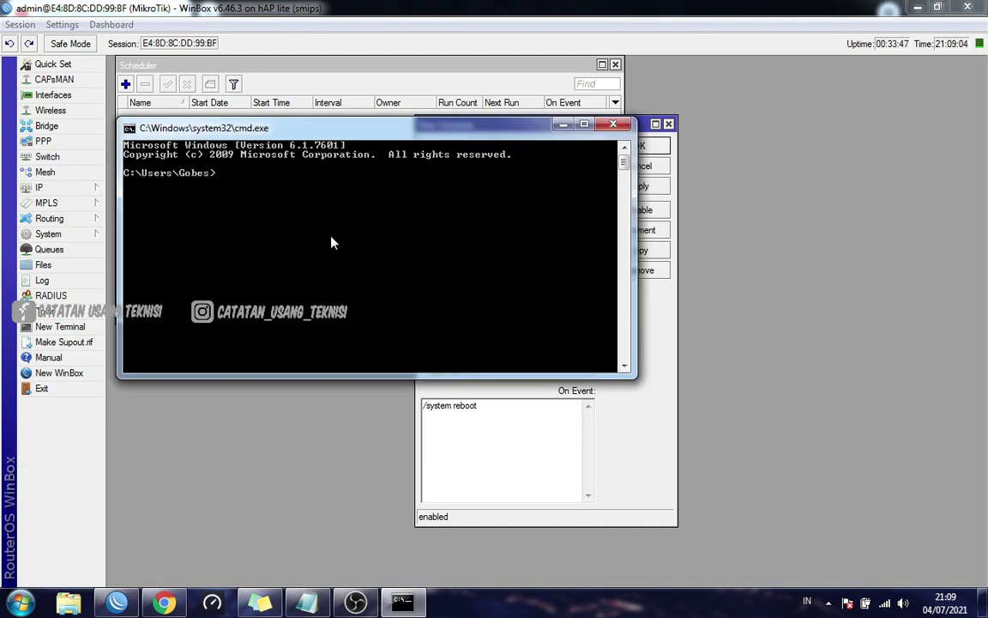
pyautogui.write('ping')
pyautogui.rightClick(319, 239)
pyautogui.click(381, 280)
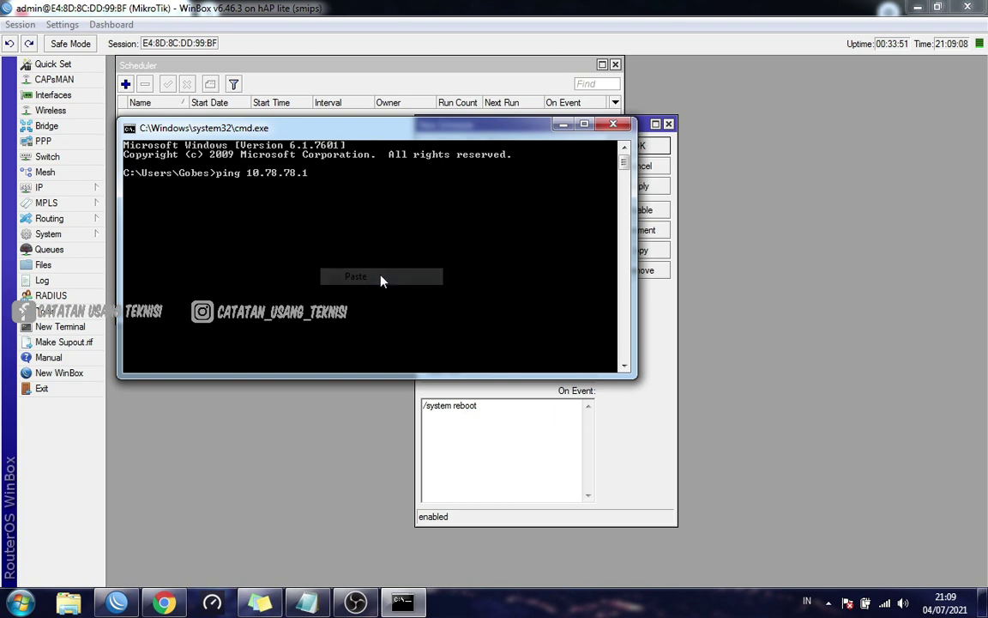
pyautogui.write('-t')
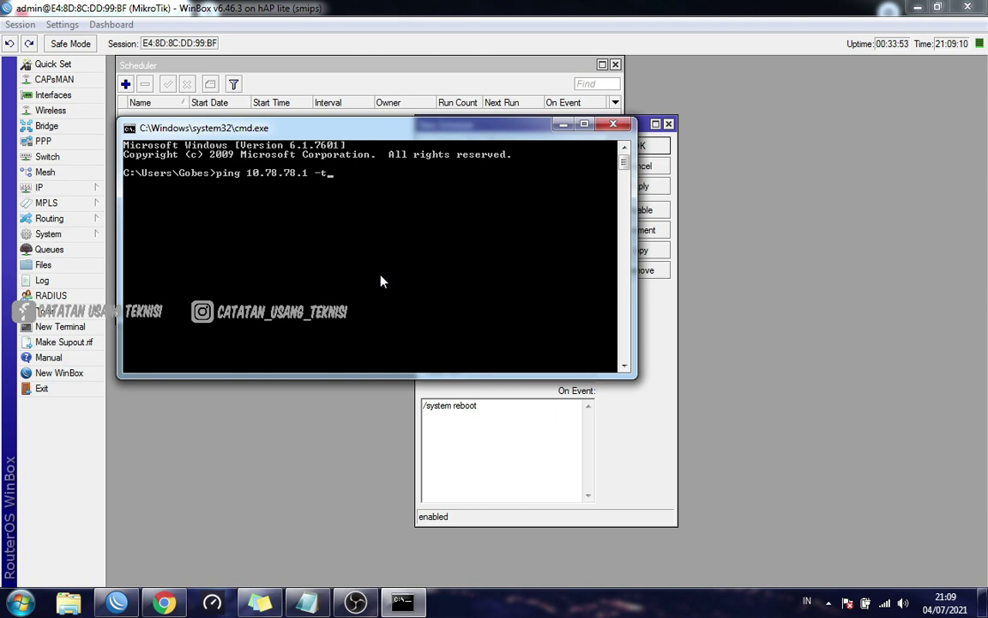
pyautogui.press('Return')
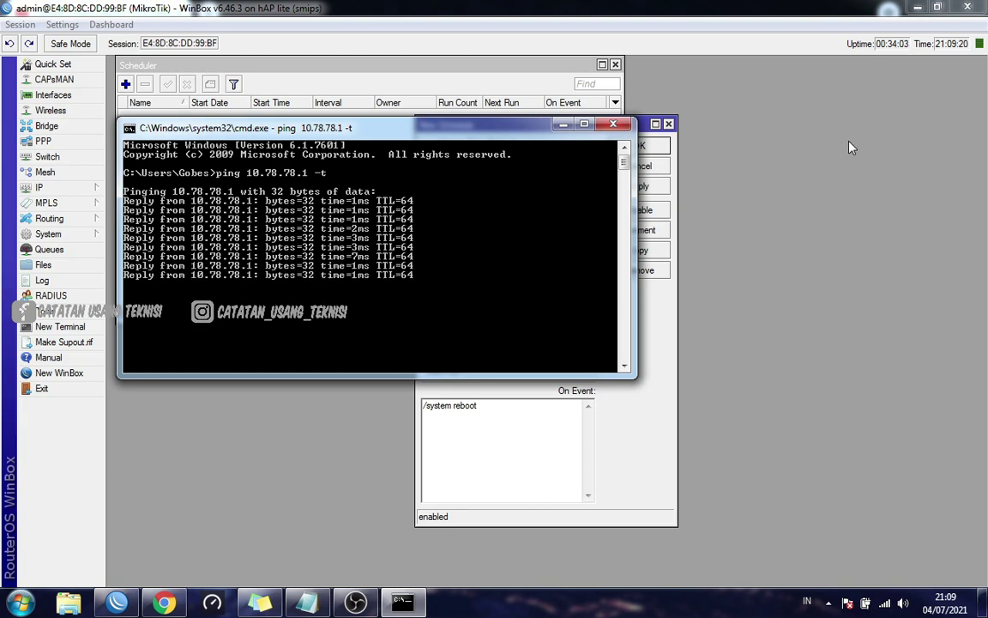
pyautogui.click(563, 125)
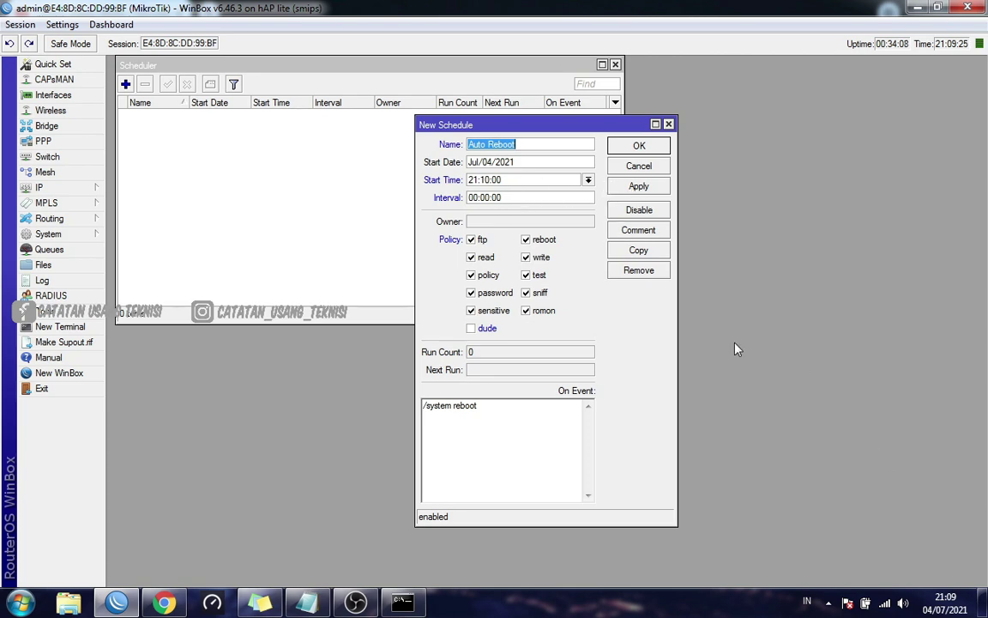
# Apply and save the Auto Reboot schedule, then watch the ping until replies time out
pyautogui.click(638, 189)
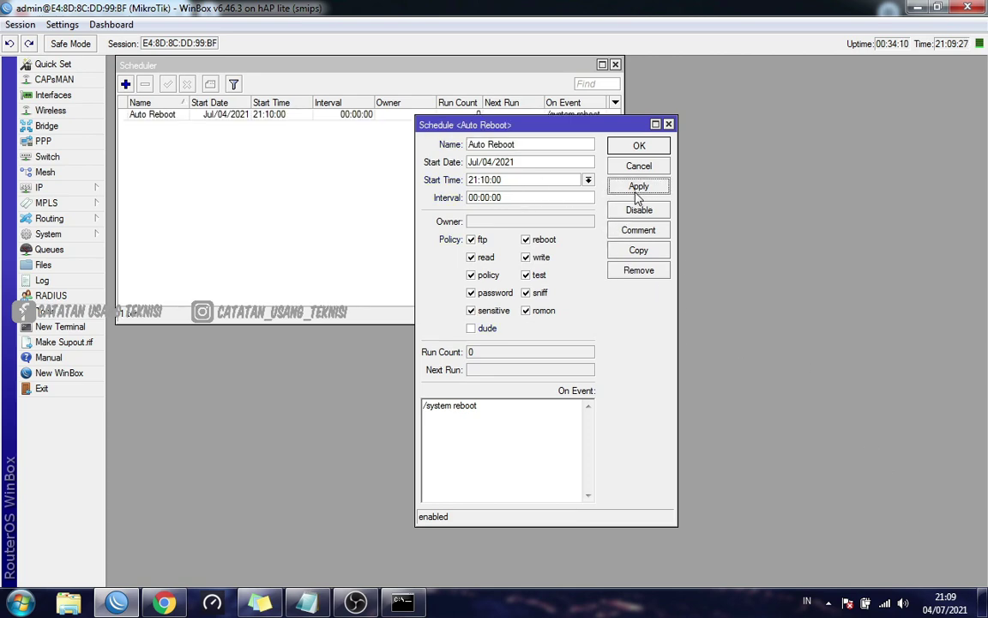
pyautogui.click(639, 147)
pyautogui.click(403, 603)
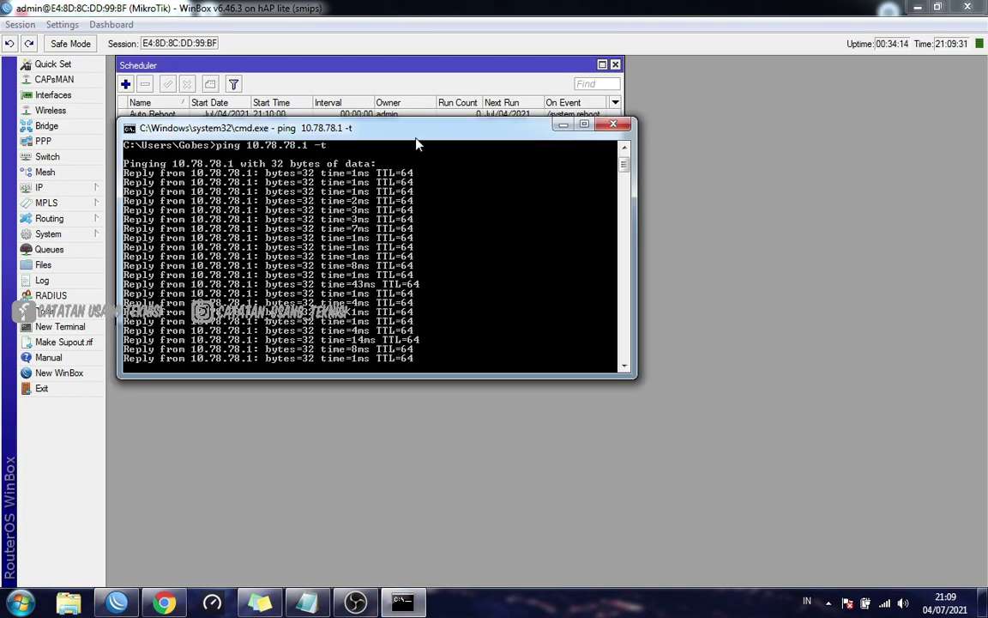
pyautogui.moveTo(416, 140); pyautogui.dragTo(469, 216)
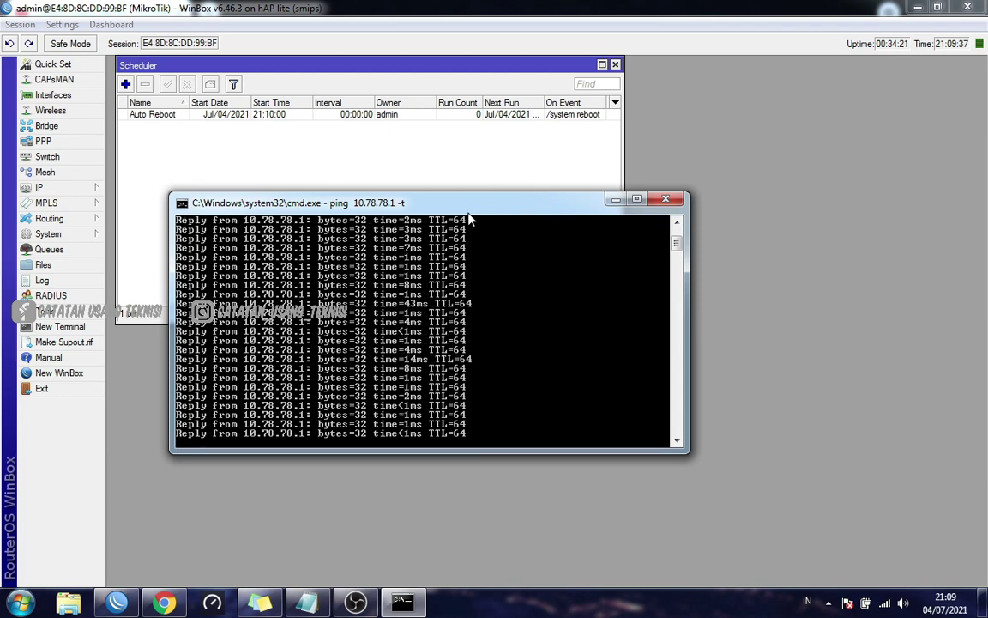
pyautogui.moveTo(942, 606)
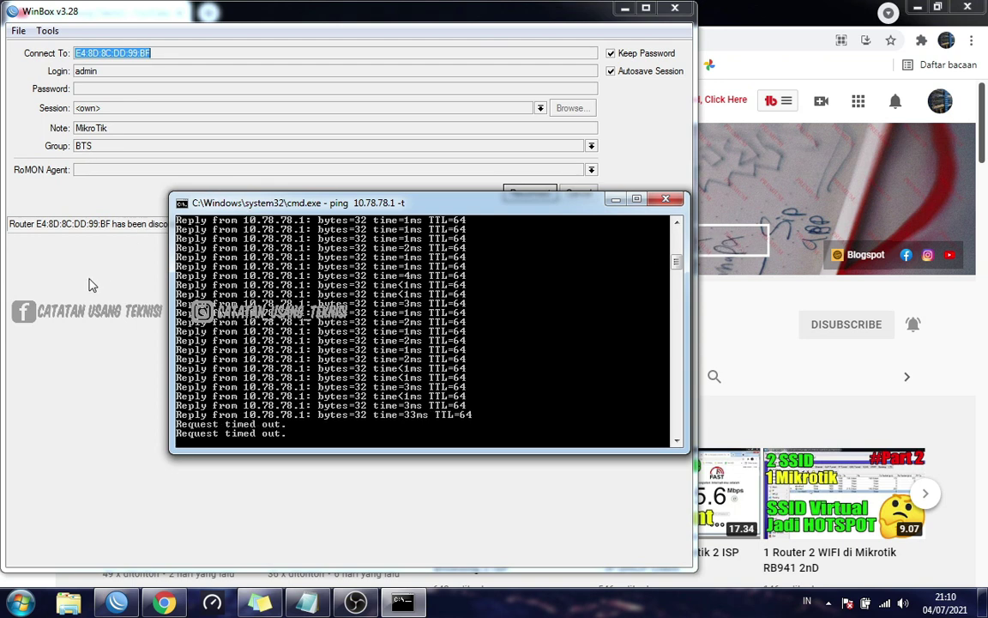
# Scroll through the tray's network and VPN connections popup, closing and reopening it once
pyautogui.click(865, 603)
pyautogui.scroll(-2, 892, 480)
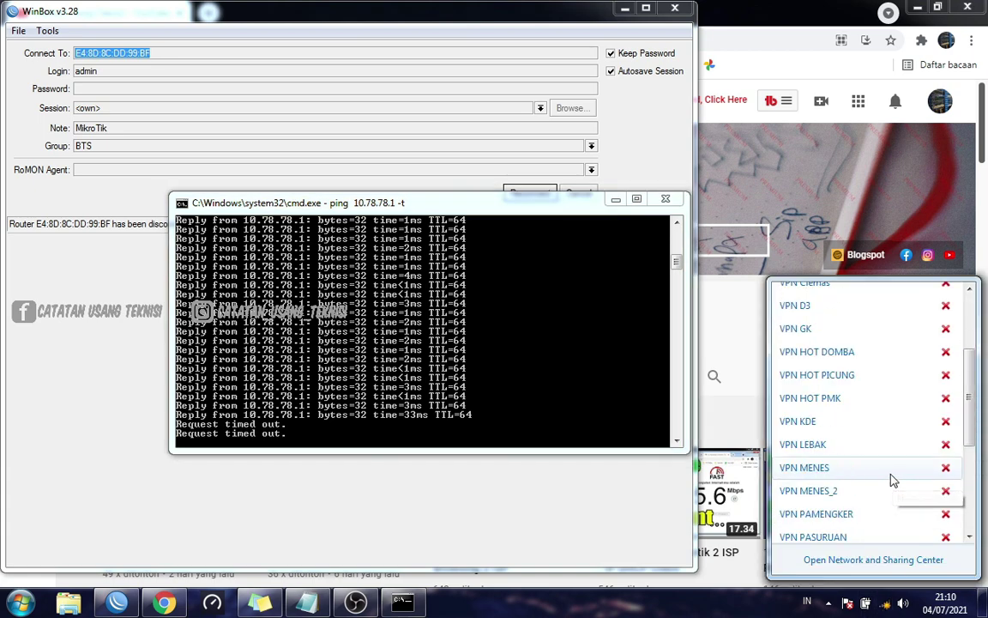
pyautogui.scroll(-3, 892, 481)
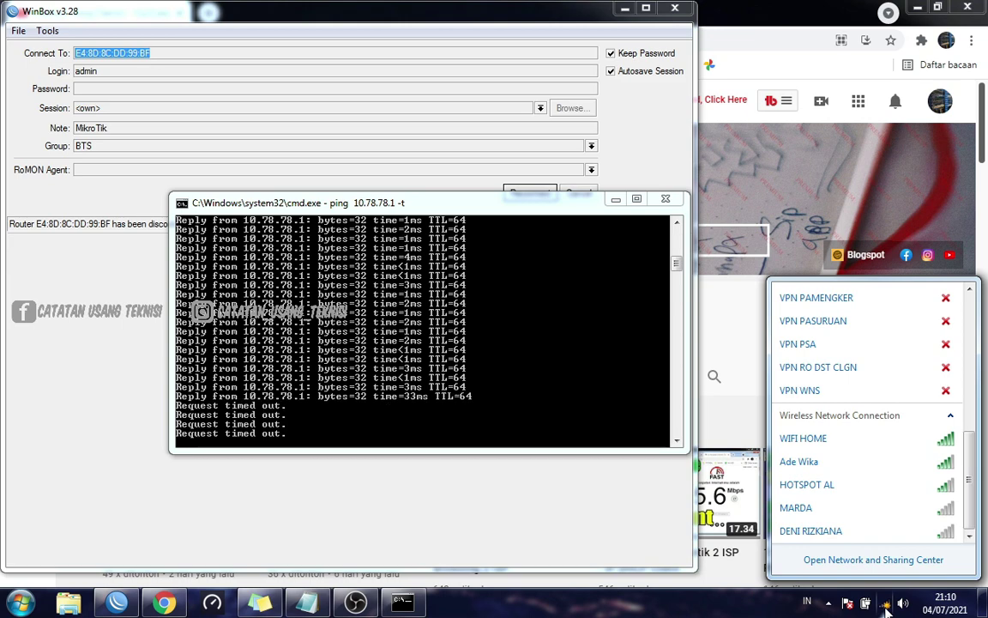
pyautogui.click(748, 614)
pyautogui.click(884, 603)
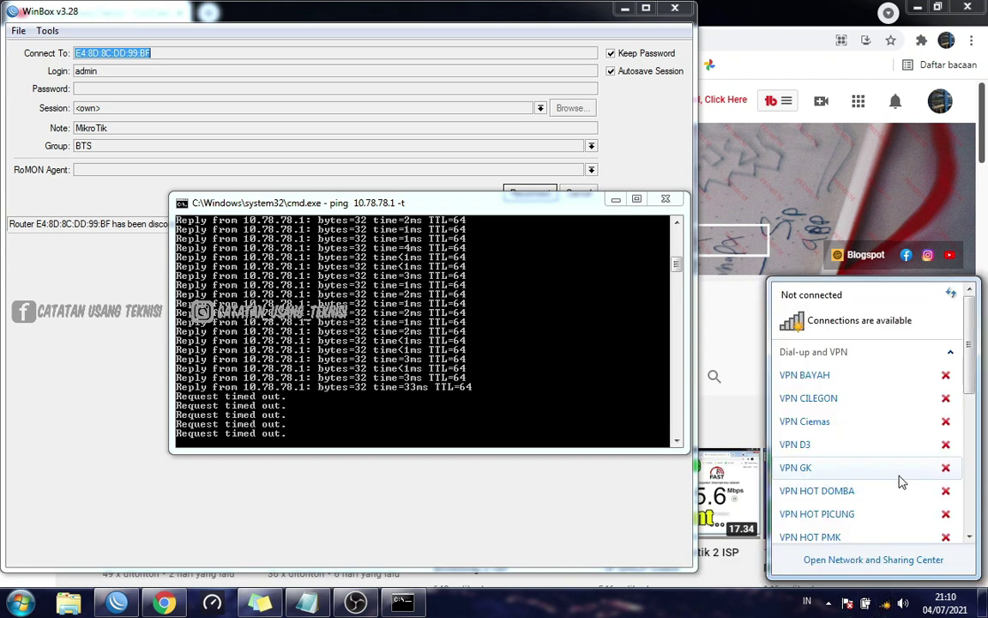
pyautogui.scroll(-8, 899, 481)
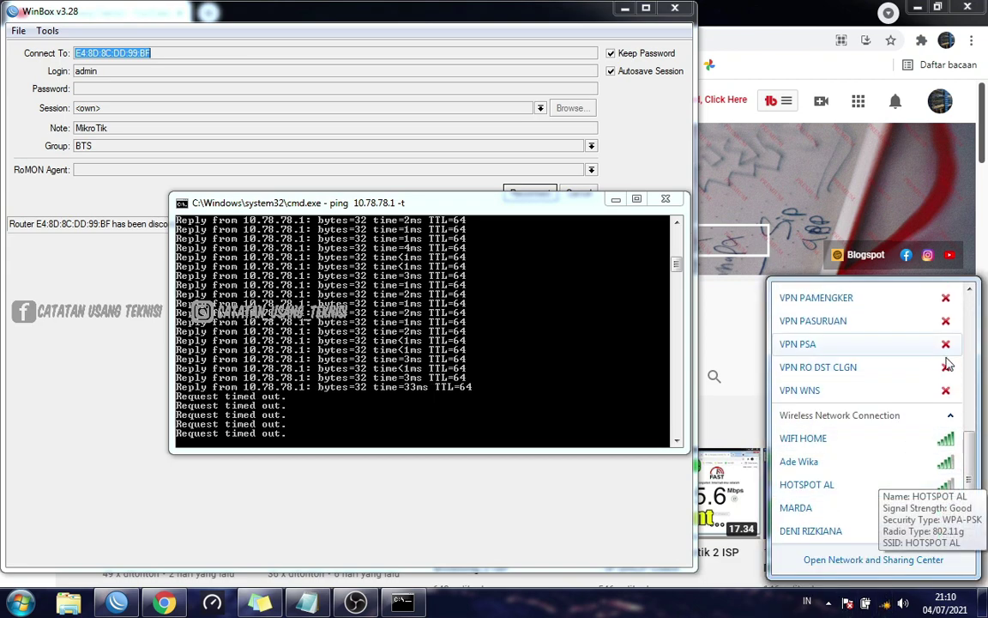